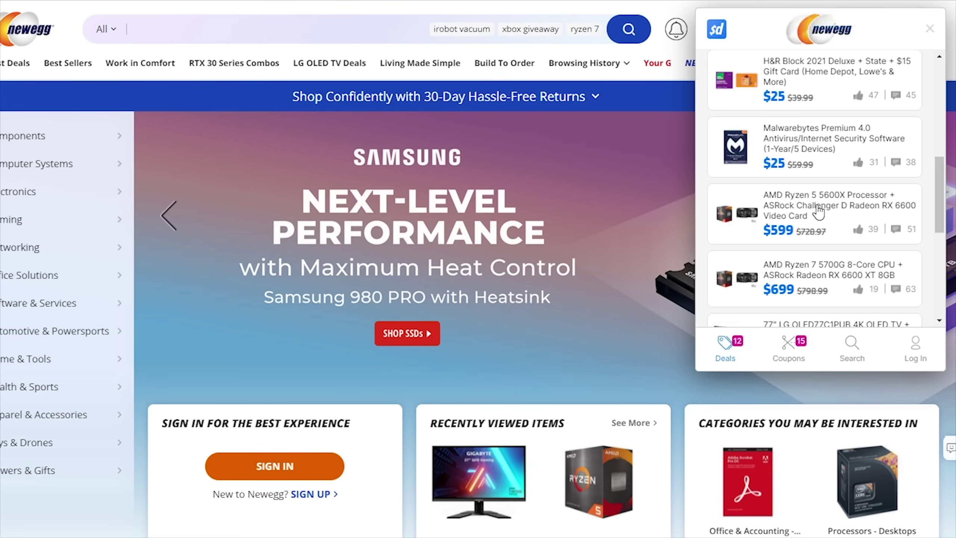
# Step: Apply promo code SWGIFT in the Foster Grant Order Summary, lowering the total to $12.57
pyautogui.scroll(-2, 863, 214)
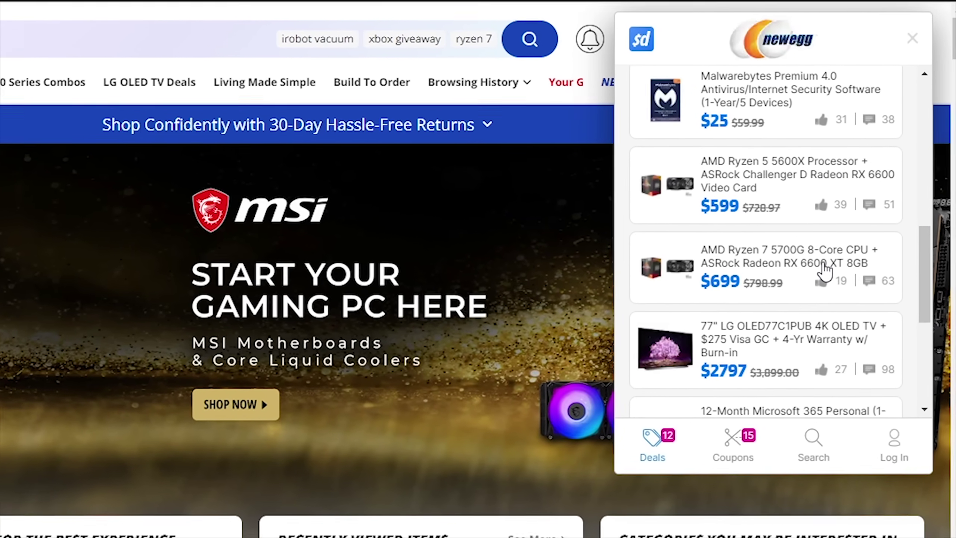
pyautogui.scroll(-2, 834, 250)
pyautogui.scroll(-5, 811, 293)
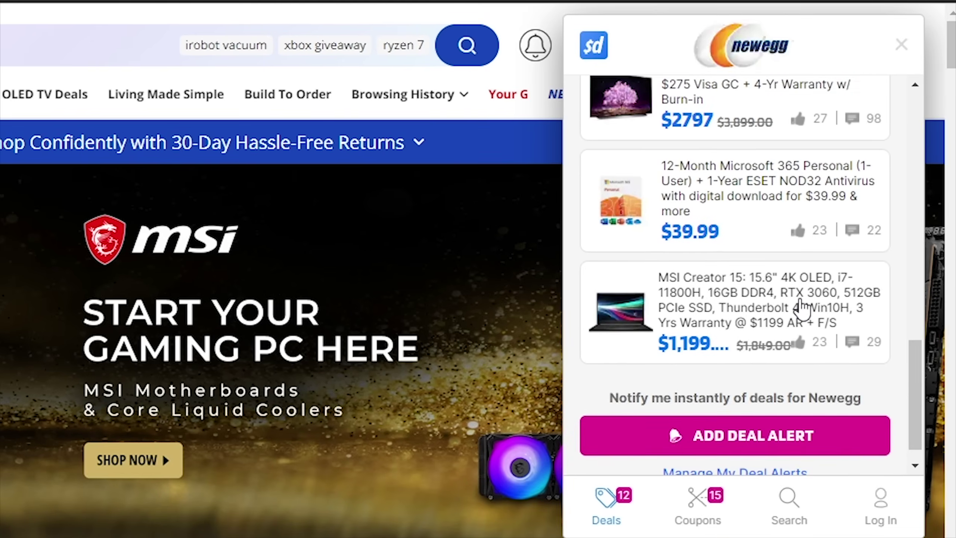
pyautogui.scroll(5, 802, 309)
pyautogui.scroll(-2, 801, 305)
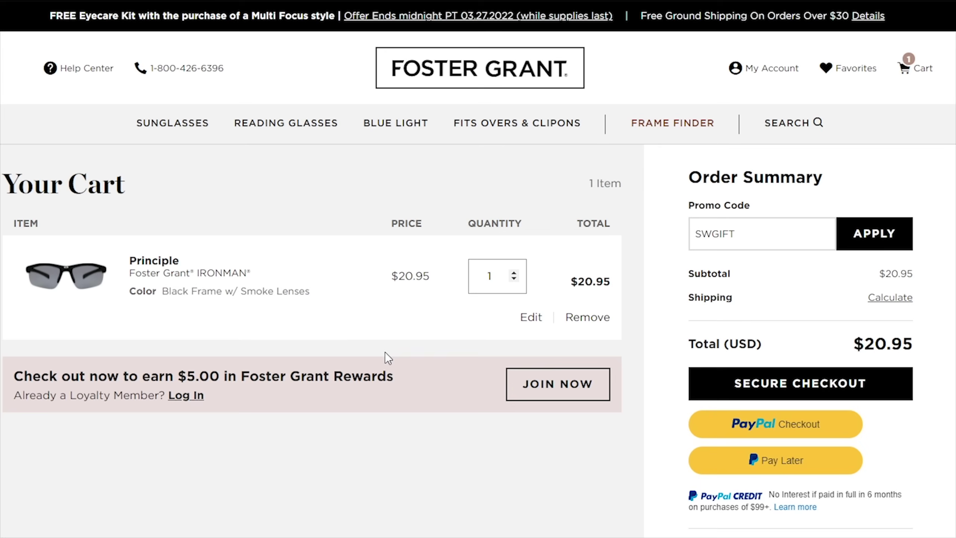
pyautogui.click(860, 242)
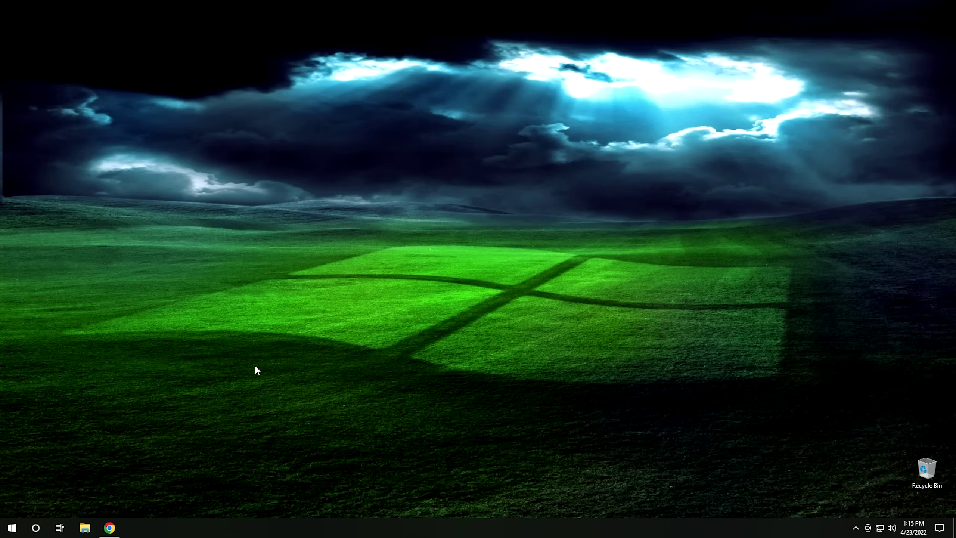
# Step: Launch PC Health Check and run the check, which flags Secure Boot, TPM 2.0 and processor unmet
pyautogui.click(11, 527)
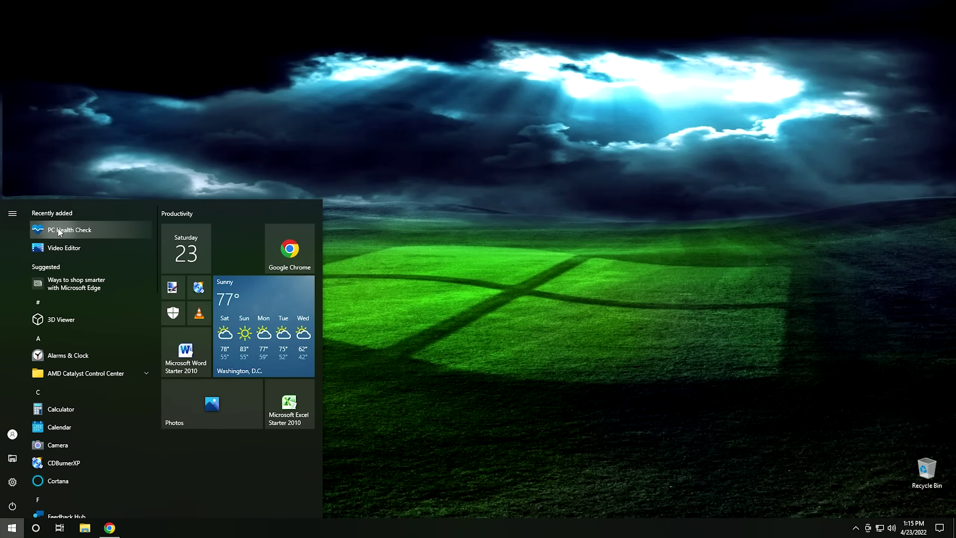
pyautogui.click(91, 236)
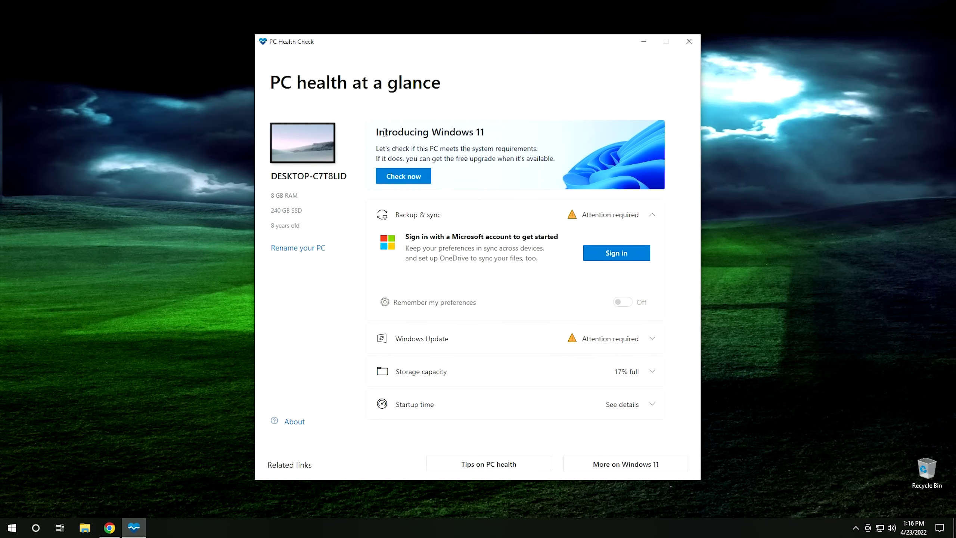
pyautogui.click(401, 176)
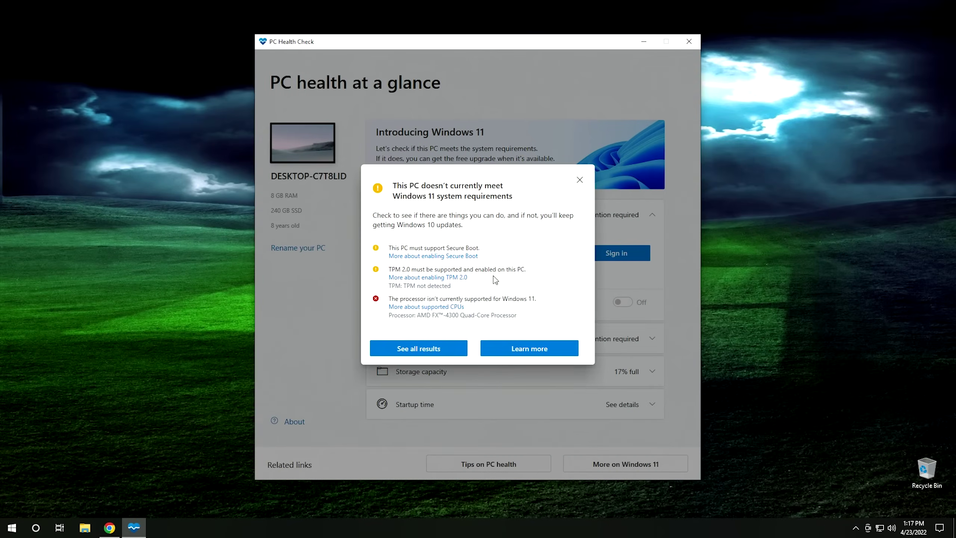
# Step: Close PC Health Check and bring up the MediaCreationTool.bat repository main page in Chrome
pyautogui.click(580, 180)
pyautogui.click(682, 48)
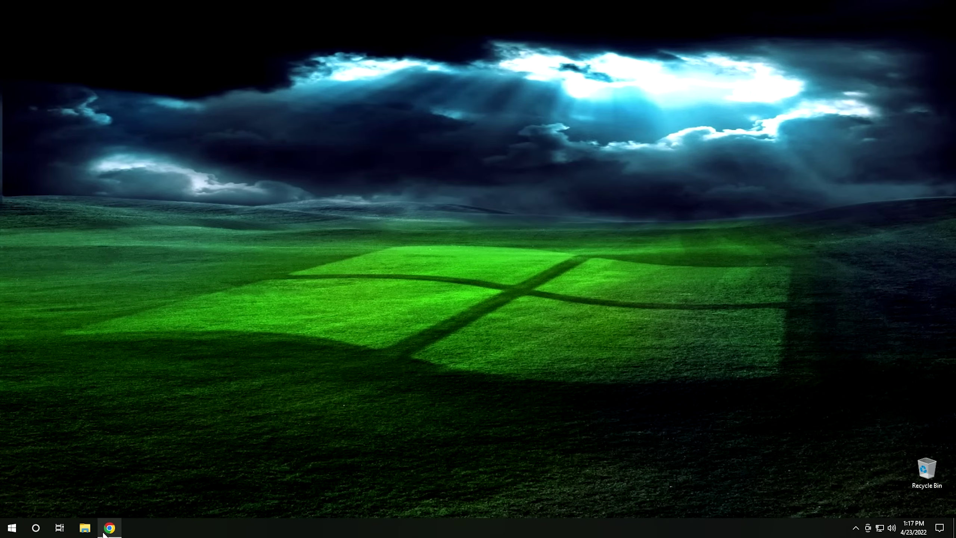
pyautogui.click(109, 527)
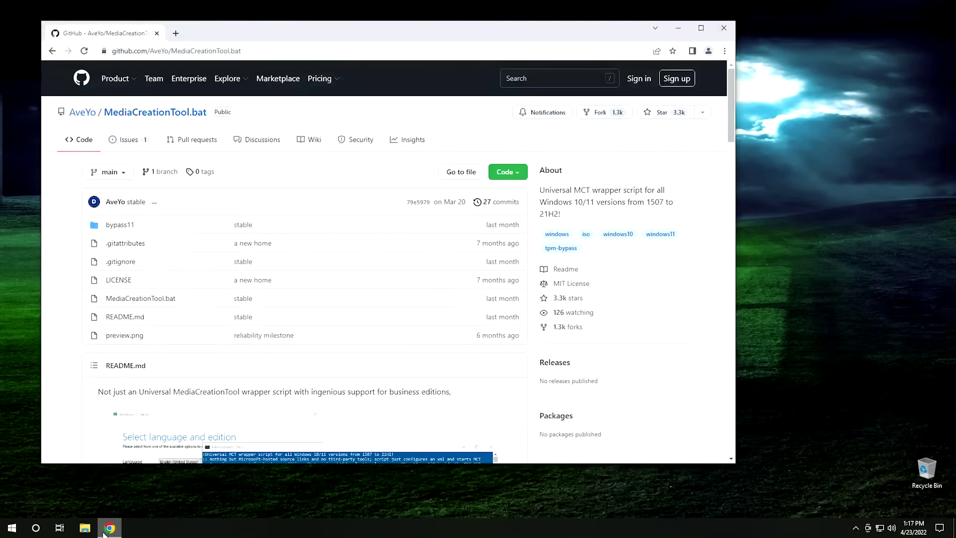
pyautogui.click(120, 121)
pyautogui.scroll(-5, 58, 207)
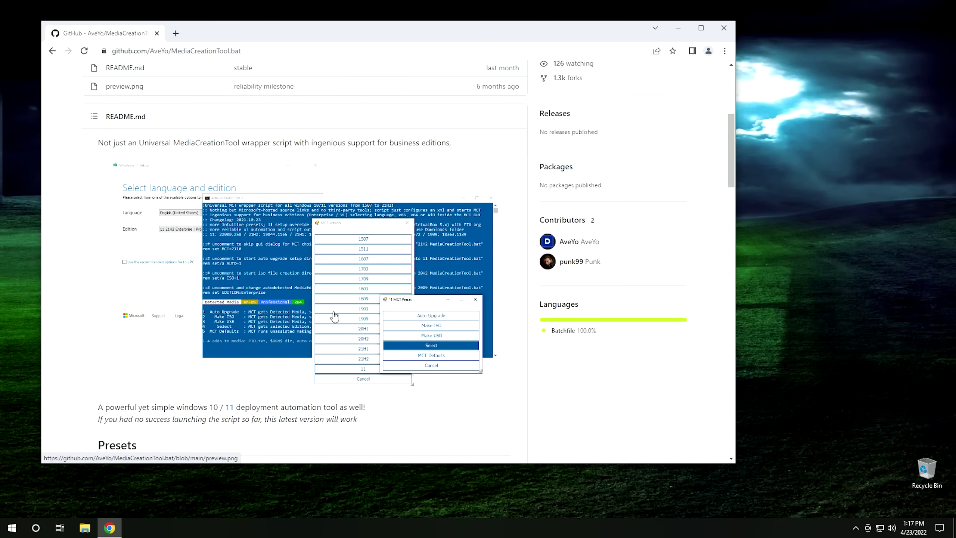
pyautogui.scroll(5, 334, 317)
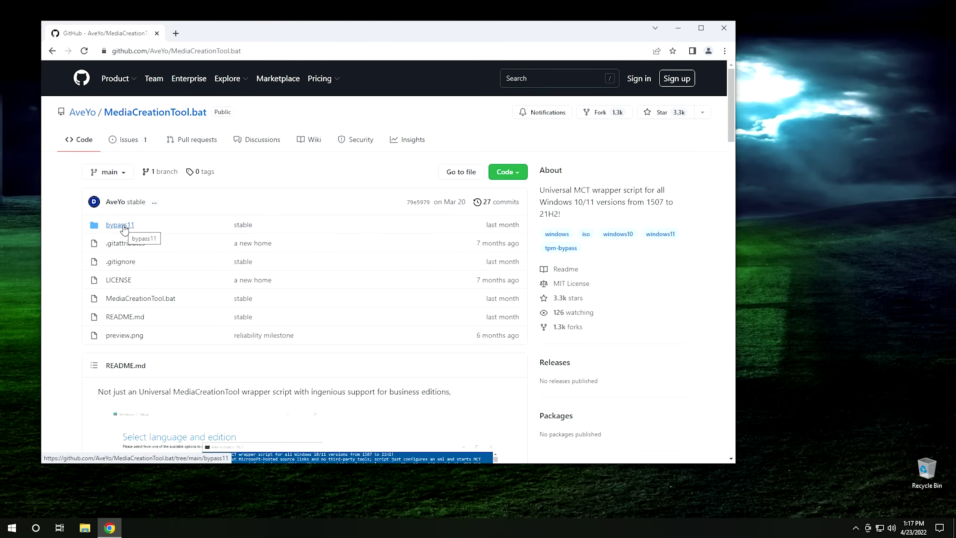
# Step: Open bypass11/Skip_TPM_Check_on_Dynamic_Update.cmd and copy its raw contents to the clipboard
pyautogui.click(124, 228)
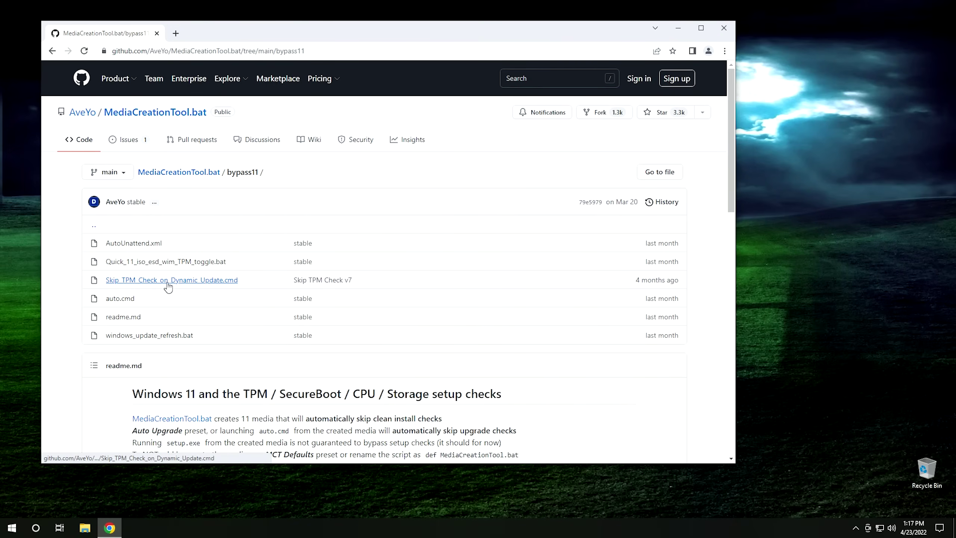
pyautogui.click(189, 286)
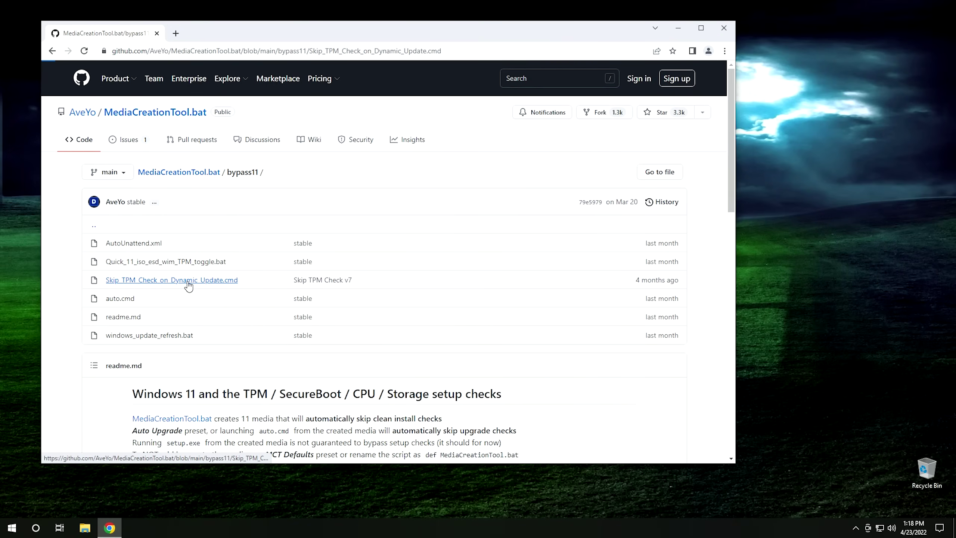
pyautogui.scroll(-8, 265, 347)
pyautogui.scroll(8, 265, 347)
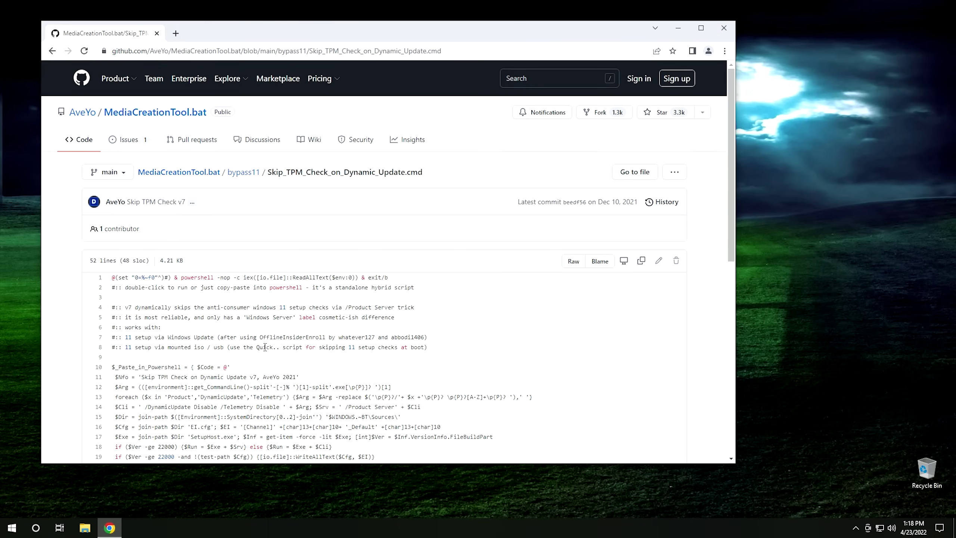
pyautogui.click(643, 262)
pyautogui.click(11, 529)
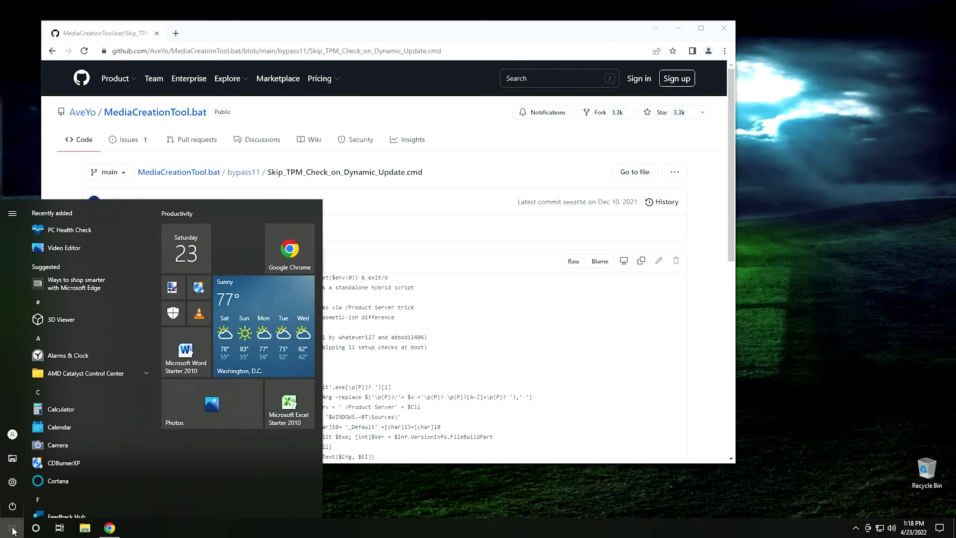
# Step: Launch Notepad via a 'note' Start search and bring up its text-area menu to paste the script
pyautogui.write('note')
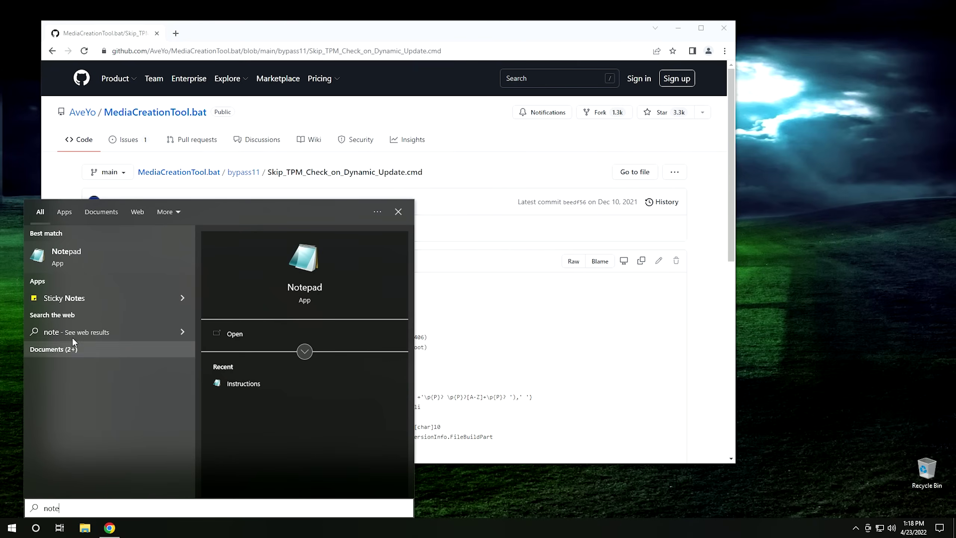
pyautogui.click(80, 259)
pyautogui.rightClick(161, 112)
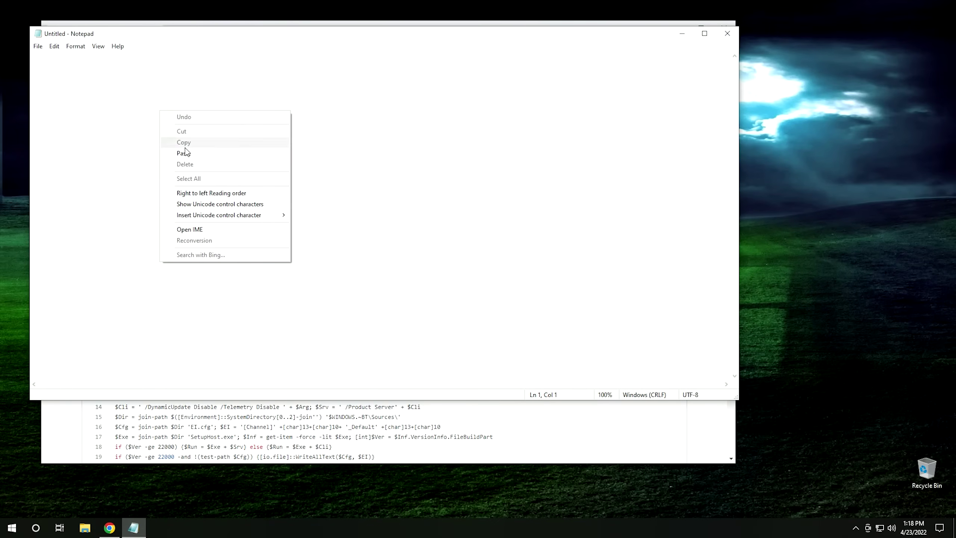
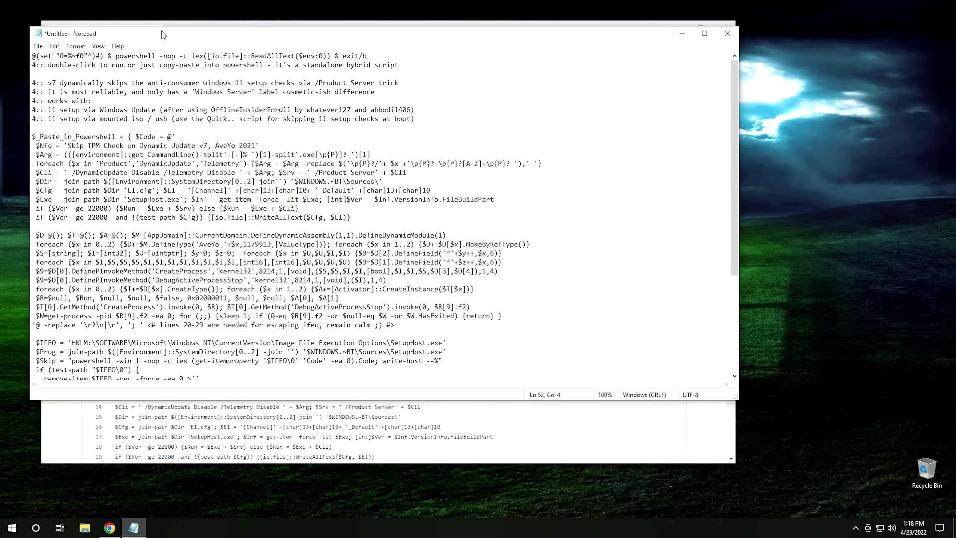
# Step: Open Notepad's File menu for the untitled pasted Skip_TPM_Check_on_Dynamic_Update.cmd script
pyautogui.click(38, 46)
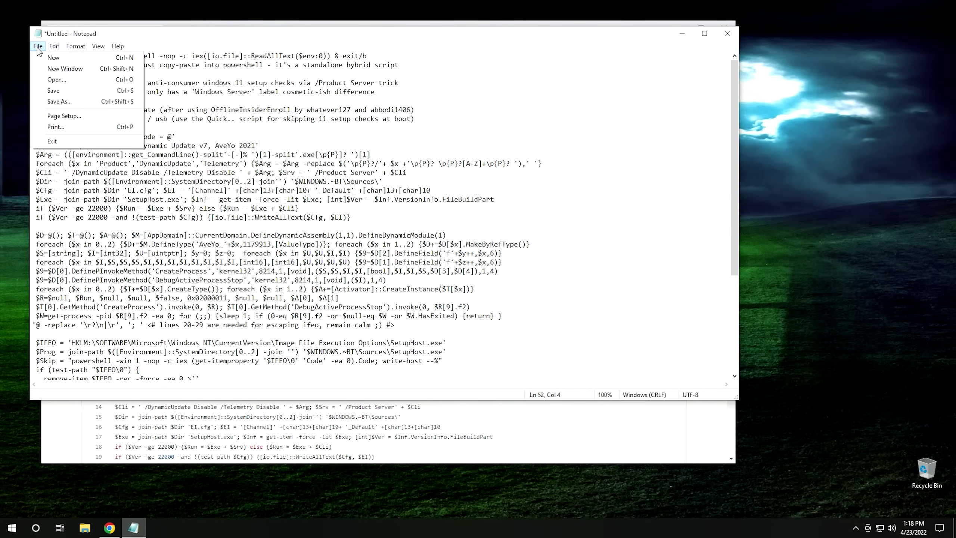
# Step: Start Save As in the Desktop folder with Save as type set to All Files
pyautogui.click(54, 90)
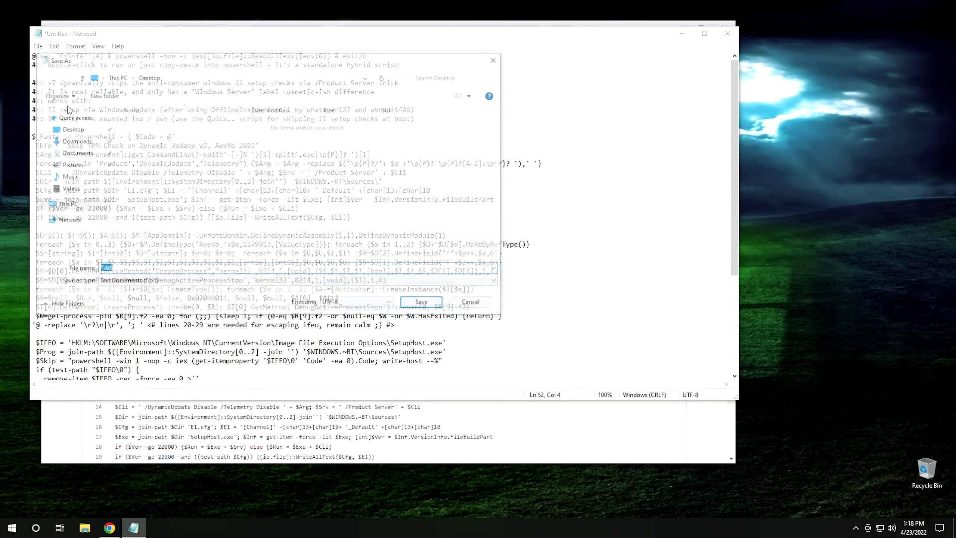
pyautogui.click(72, 130)
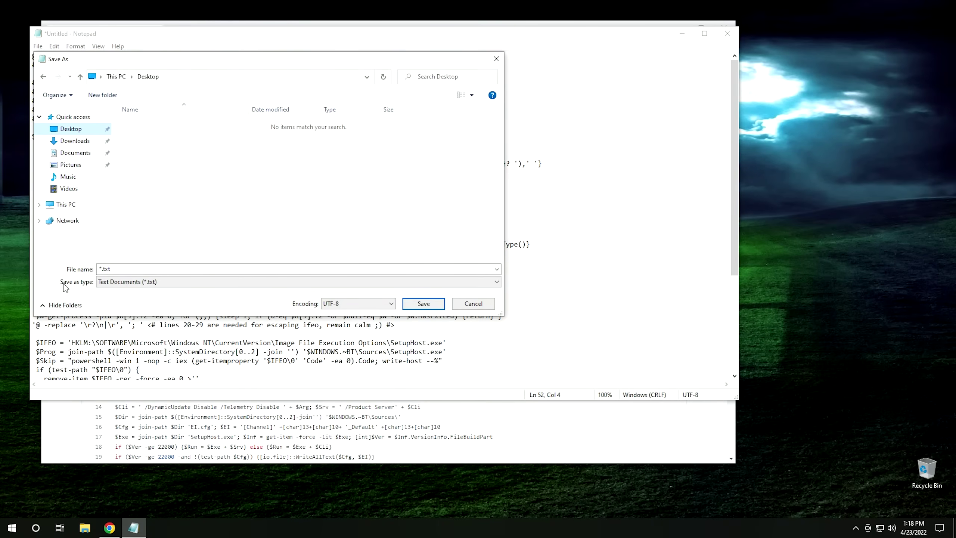
pyautogui.click(115, 286)
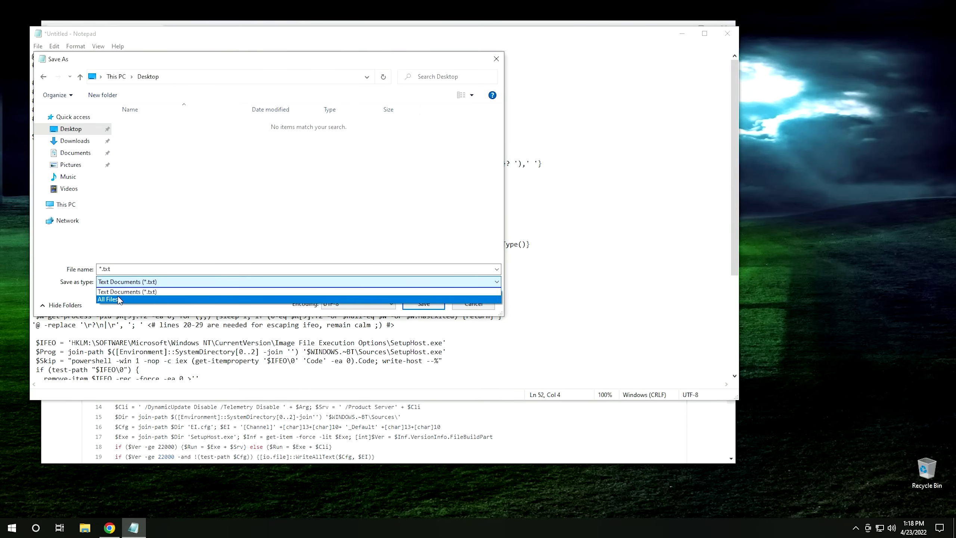
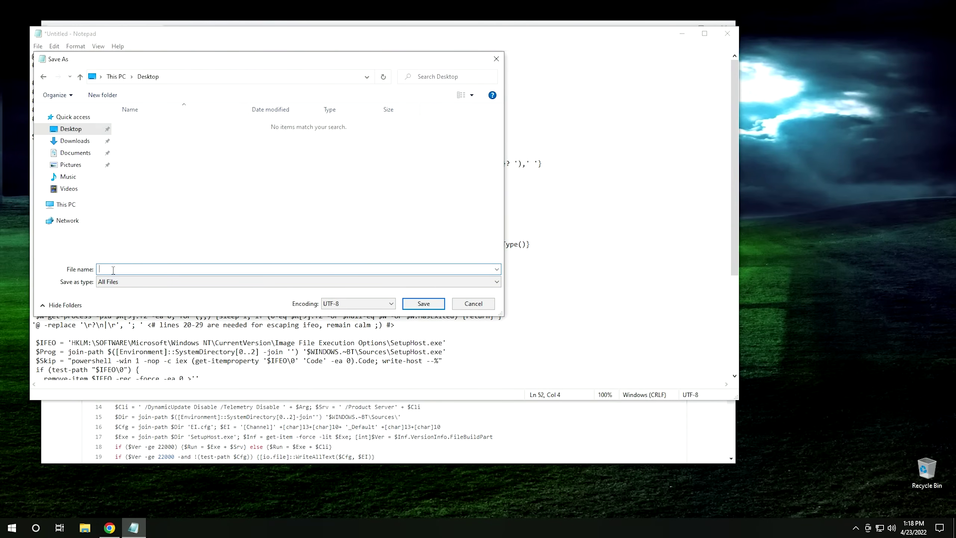
# Step: Enter 'Windows' as the start of the Desktop file name 'Windows 11 Install'
pyautogui.write('Windows 11 Install.cmd')
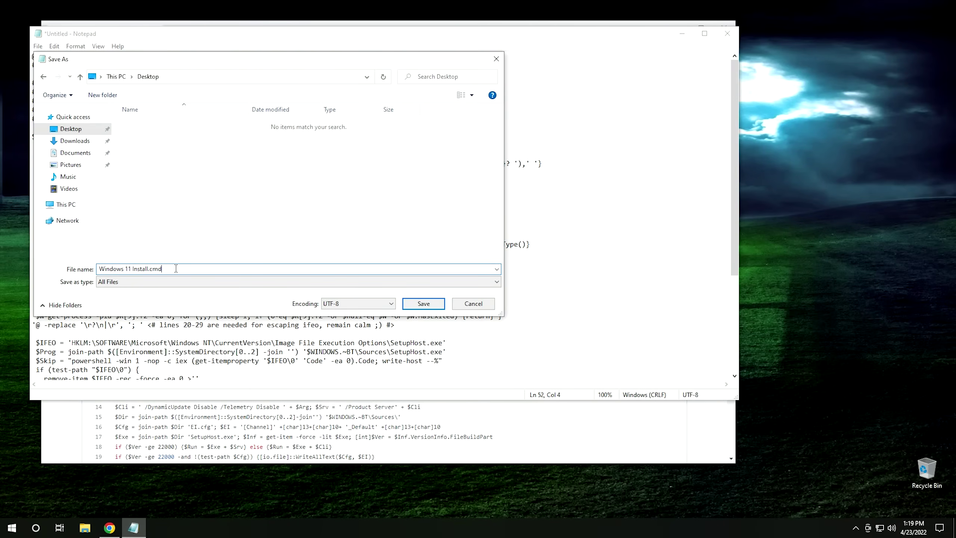
# Step: Save the script to the Desktop as 'Windows 11 Install.cmd' and close Notepad
pyautogui.click(424, 304)
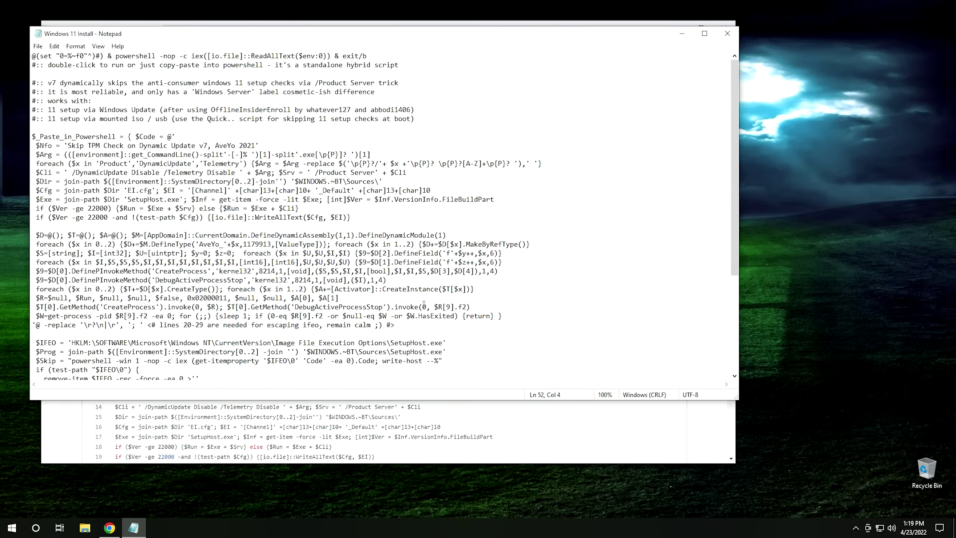
pyautogui.click(723, 34)
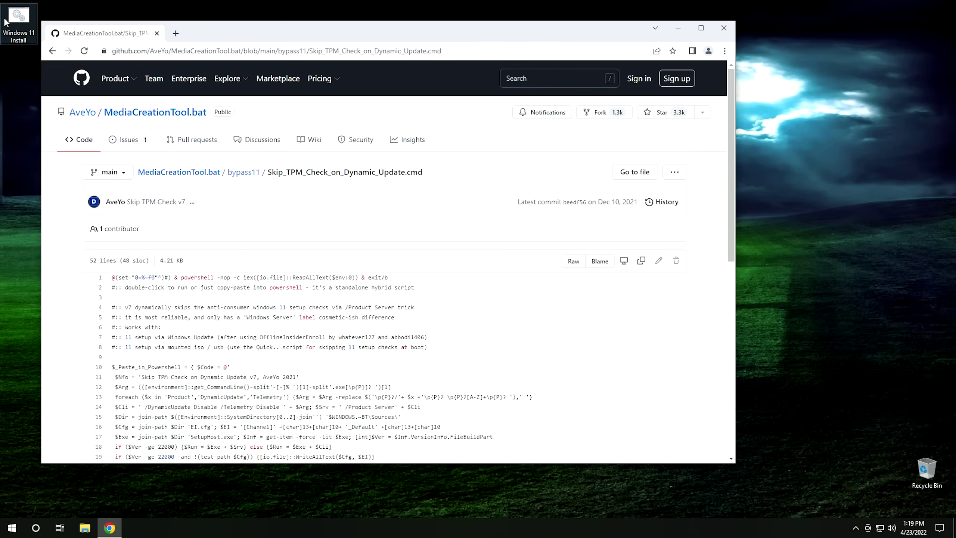
# Step: Search the web for 'windows 11 media creation tool' in a new Chrome tab
pyautogui.click(176, 34)
pyautogui.click(158, 52)
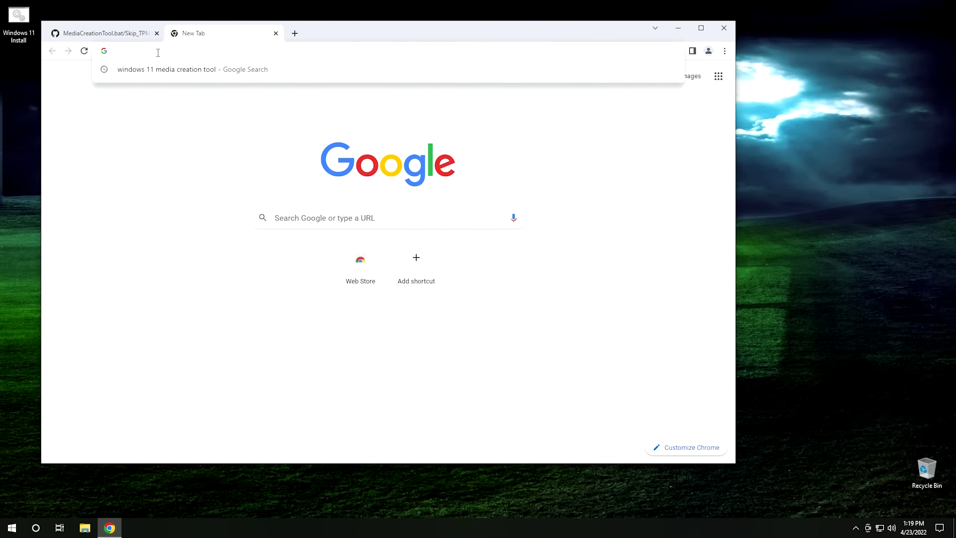
pyautogui.write('wind')
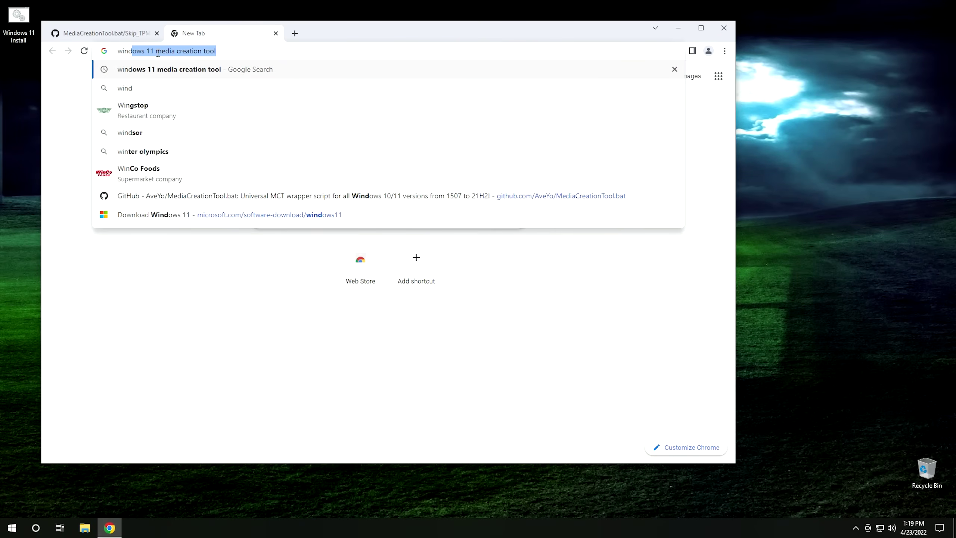
pyautogui.write('ows 11 med')
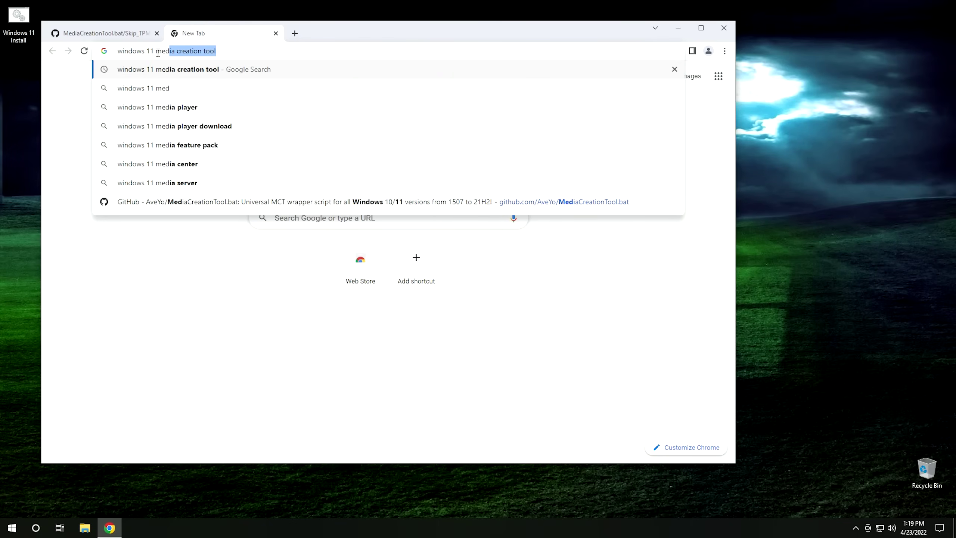
pyautogui.press('Right')
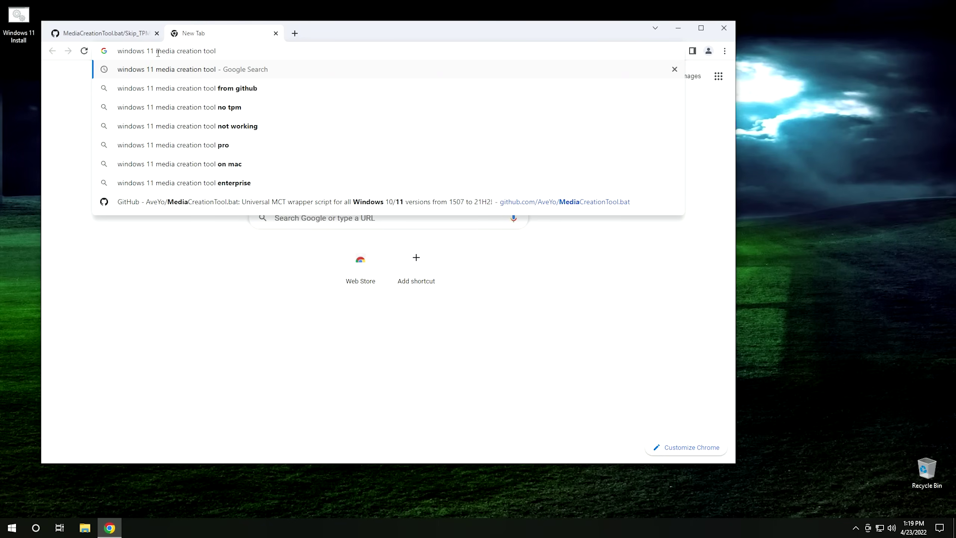
pyautogui.press('Return')
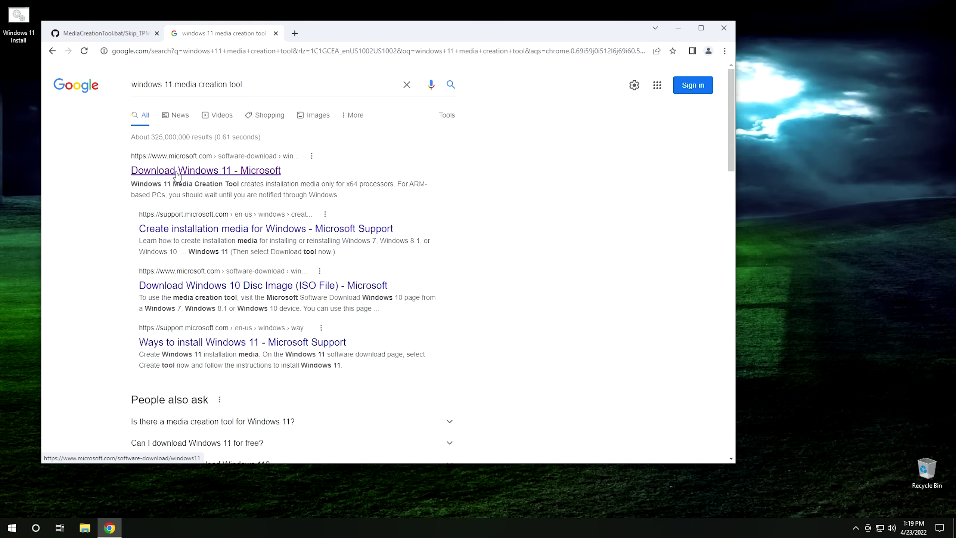
# Step: Open Microsoft's Download Windows 11 page and download MediaCreationTool.exe from Installation Media
pyautogui.click(202, 173)
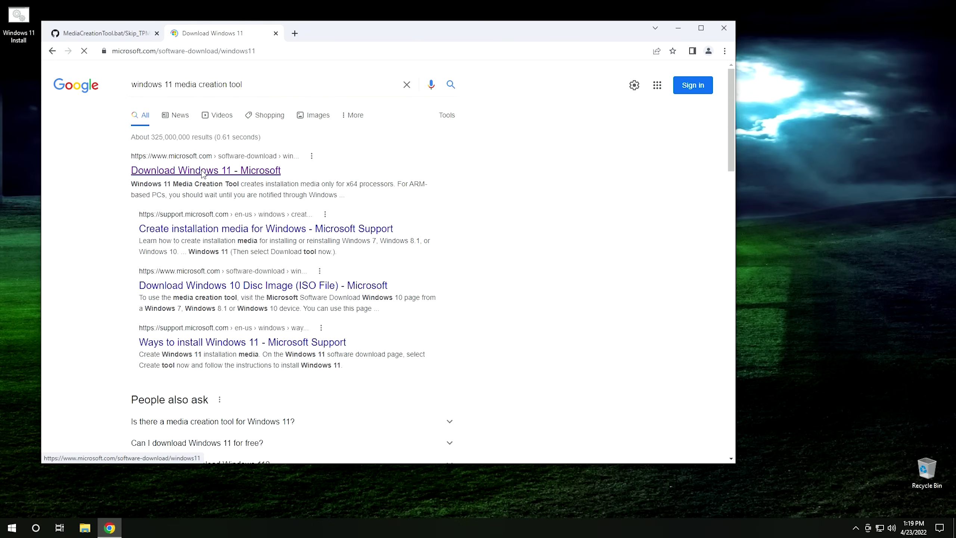
pyautogui.scroll(-5, 297, 267)
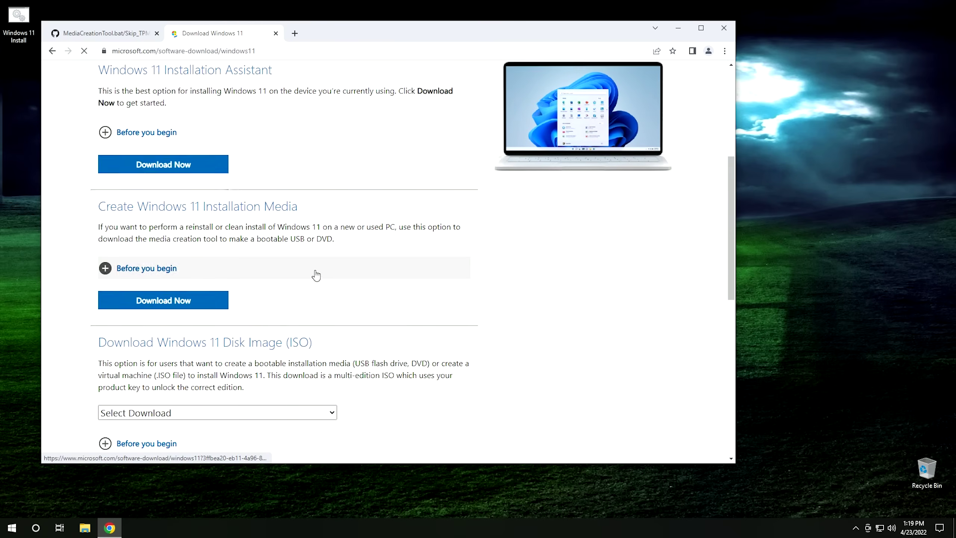
pyautogui.click(179, 303)
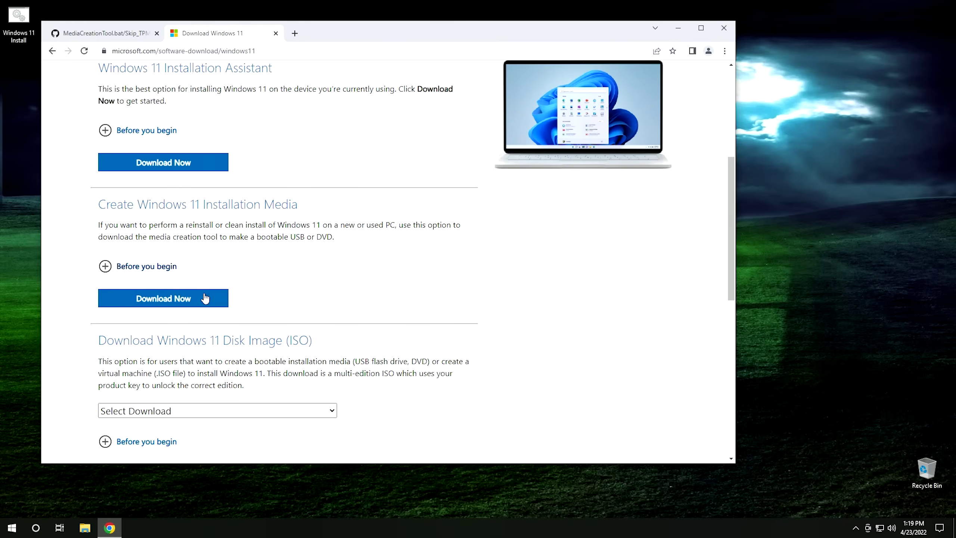
pyautogui.click(171, 307)
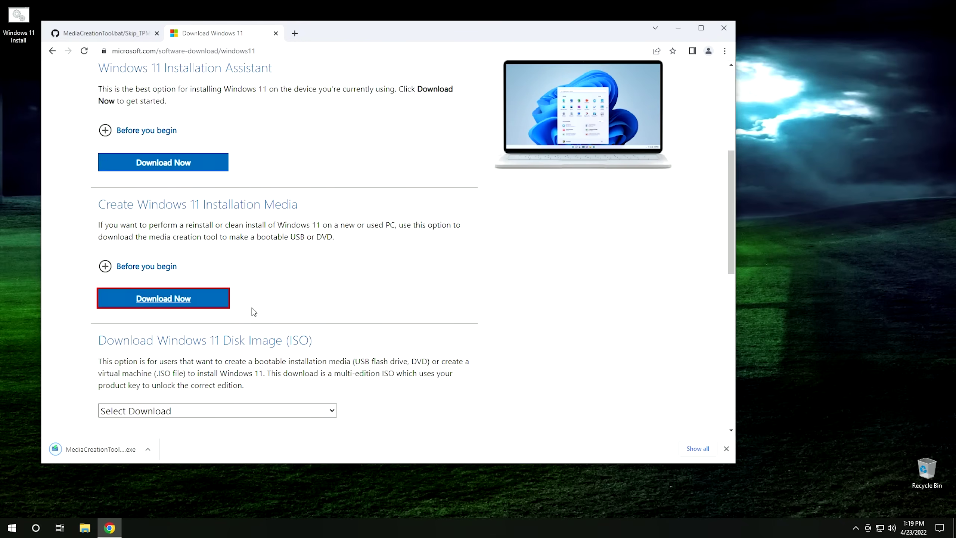
# Step: Run MediaCreationTool.exe from the download shelf, approve the UAC prompt, and minimize Chrome
pyautogui.click(102, 454)
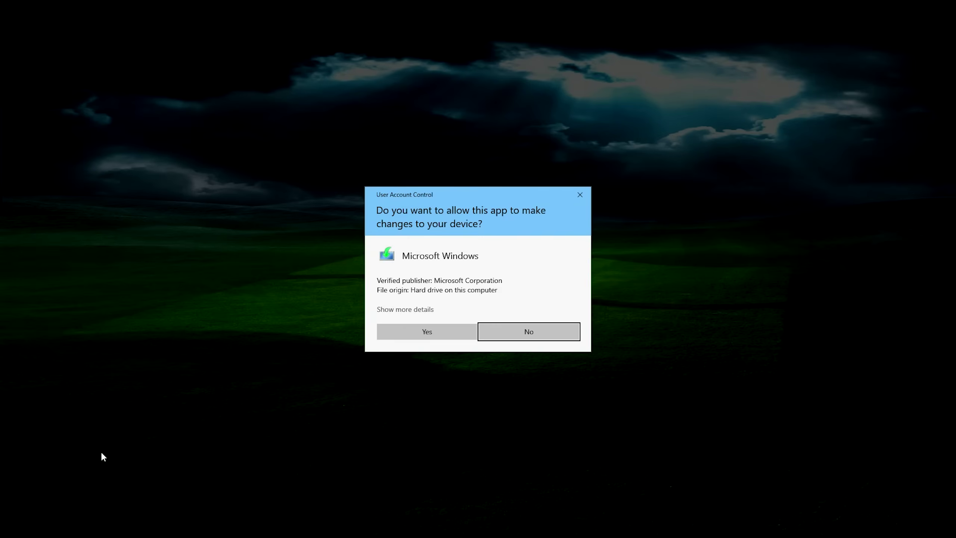
pyautogui.click(432, 329)
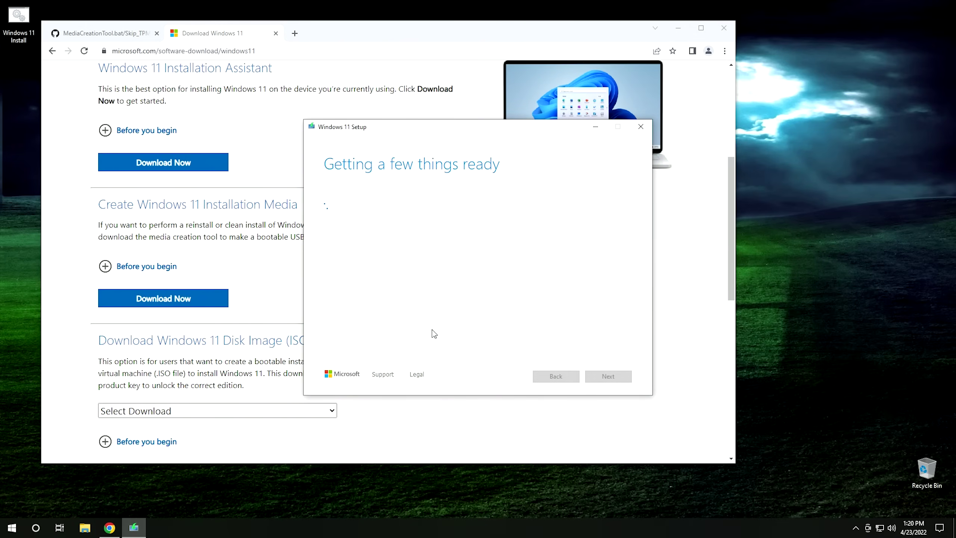
pyautogui.click(681, 29)
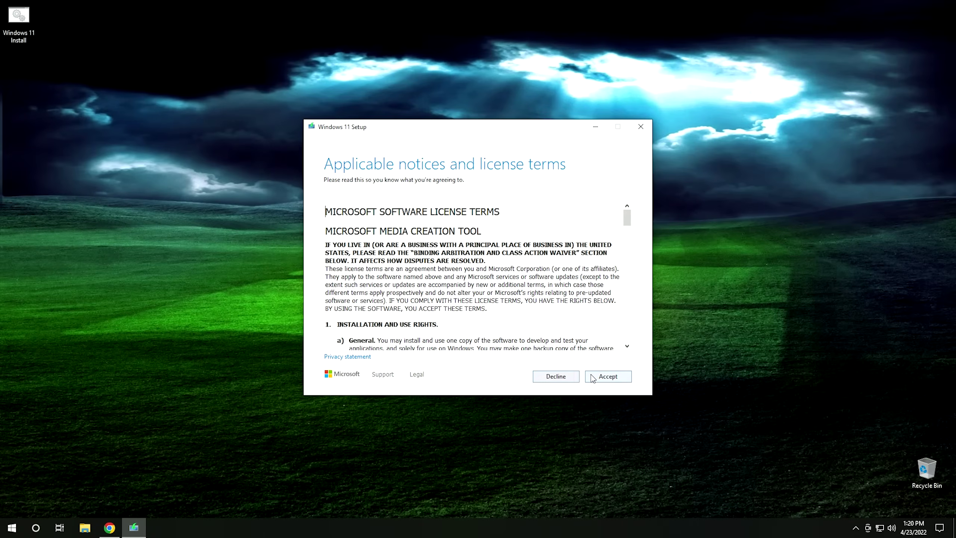
# Step: Accept the license, keep the recommended language and edition, and choose ISO file
pyautogui.click(604, 378)
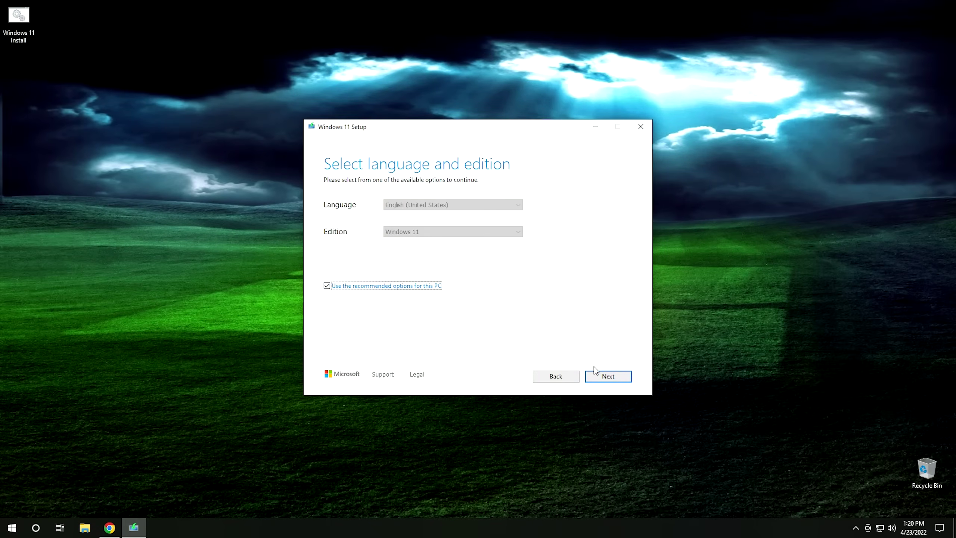
pyautogui.click(604, 376)
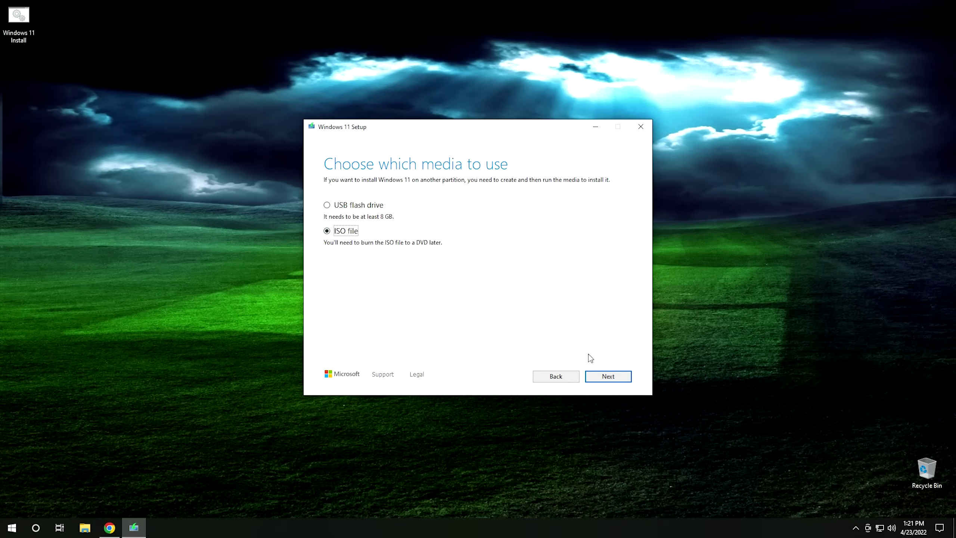
pyautogui.click(613, 380)
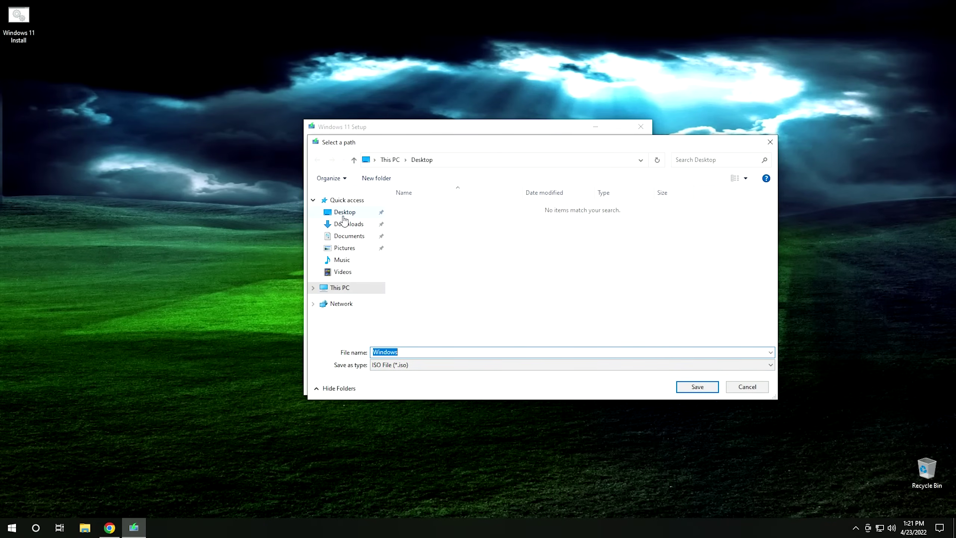
# Step: Save the 'Windows' ISO to the Desktop and let the download finish
pyautogui.click(345, 214)
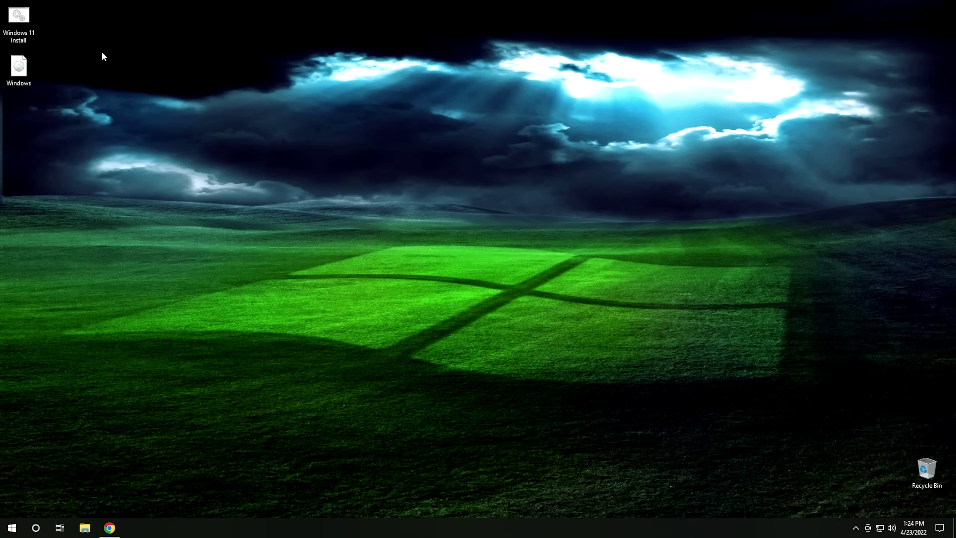
# Step: Run the Windows 11 Install bypass script as administrator, mount the Windows ISO, and launch setup
pyautogui.doubleClick(21, 23)
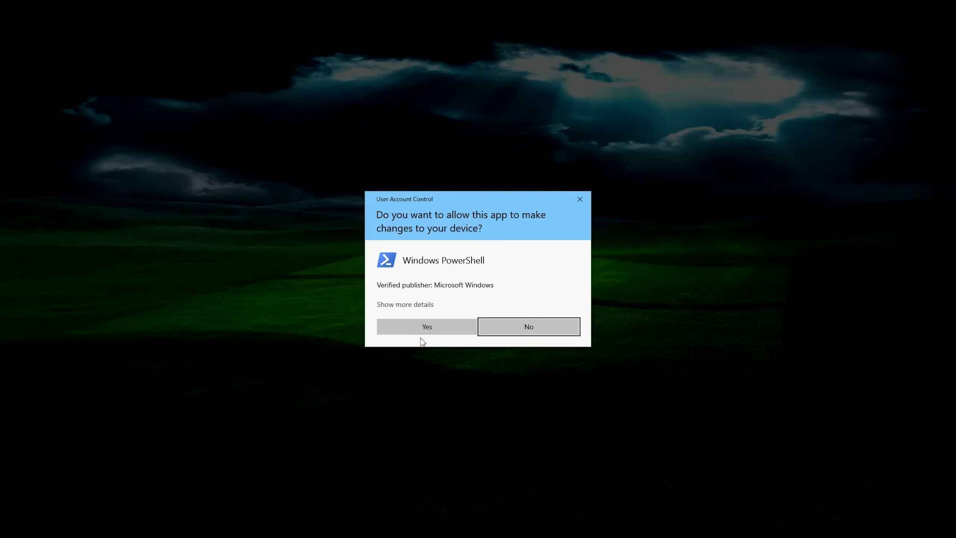
pyautogui.click(426, 329)
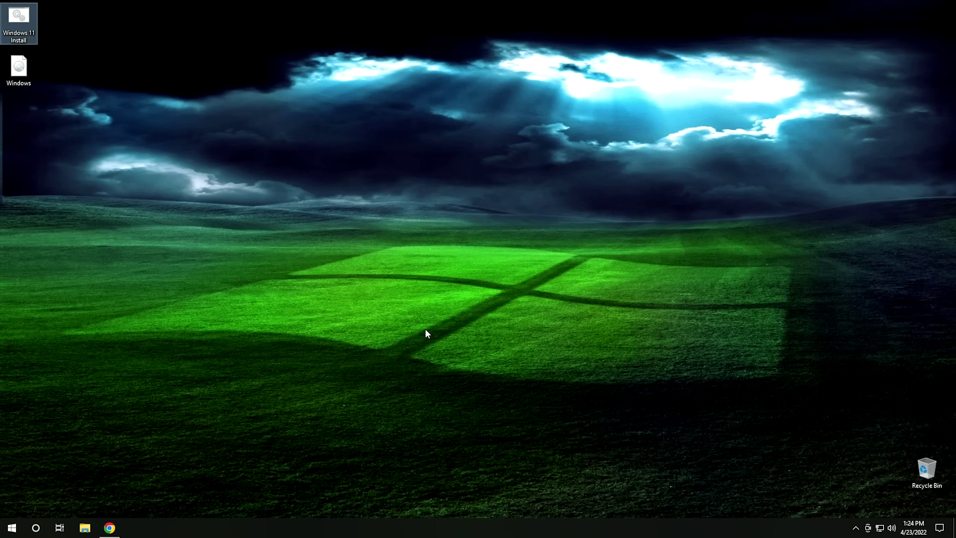
pyautogui.doubleClick(28, 75)
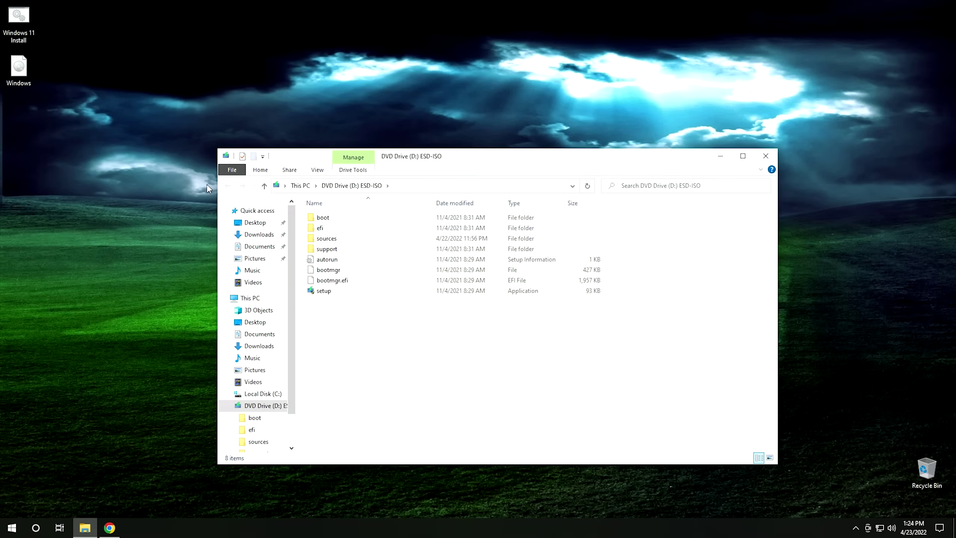
pyautogui.doubleClick(338, 293)
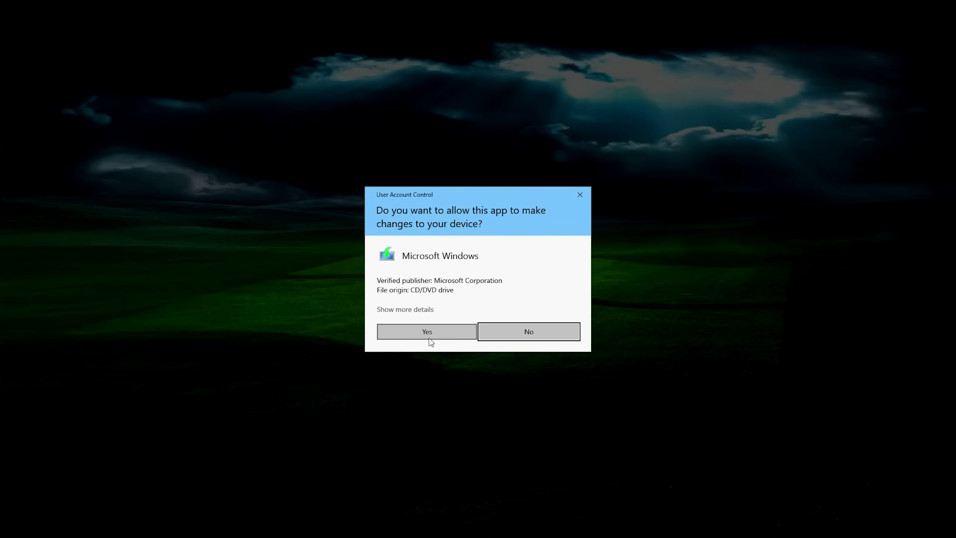
pyautogui.click(429, 336)
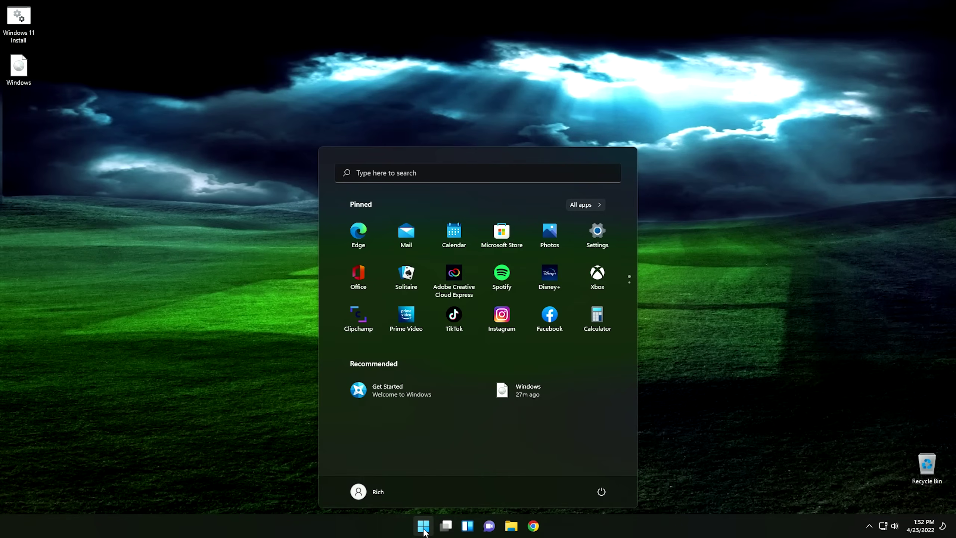
# Step: Open Windows Security from the tray, confirm Virus & threat protection shows no threats, then close it
pyautogui.click(746, 406)
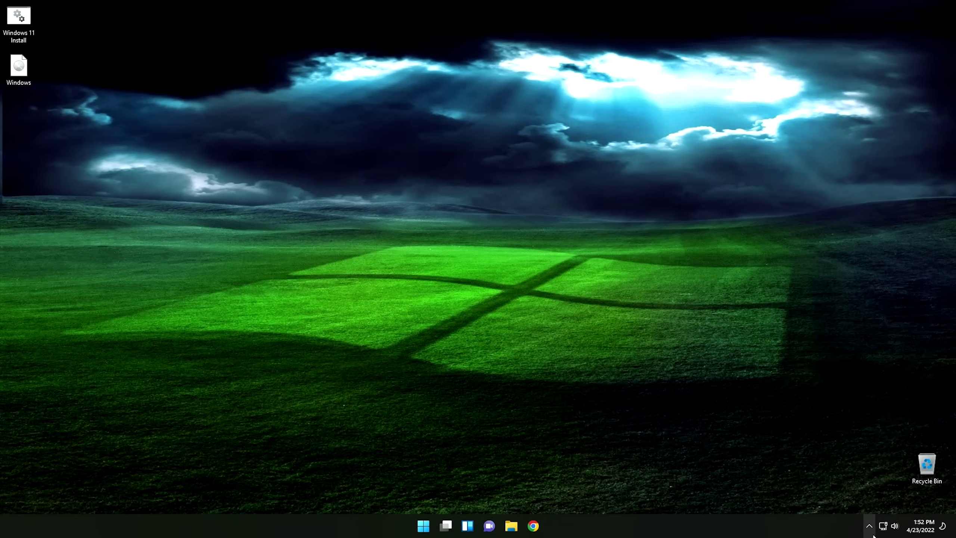
pyautogui.click(868, 525)
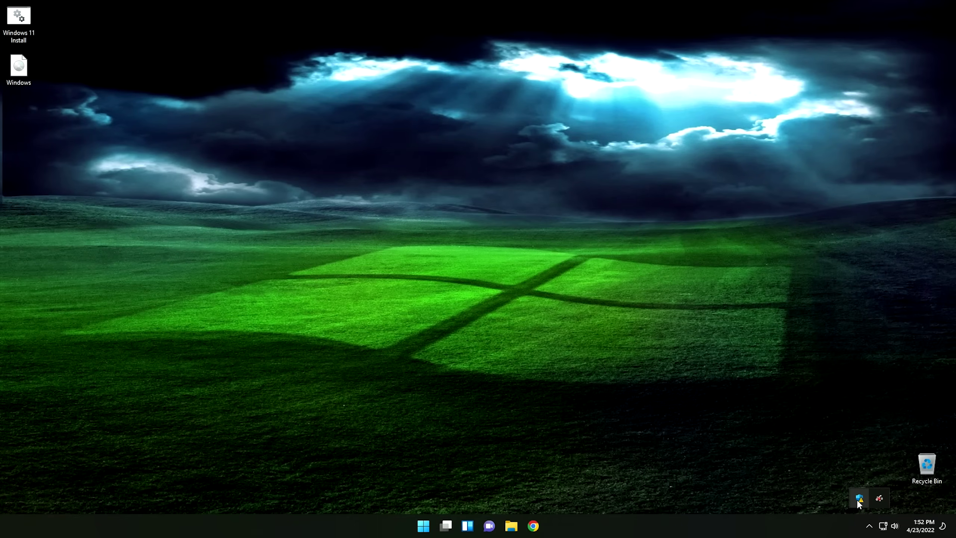
pyautogui.click(858, 499)
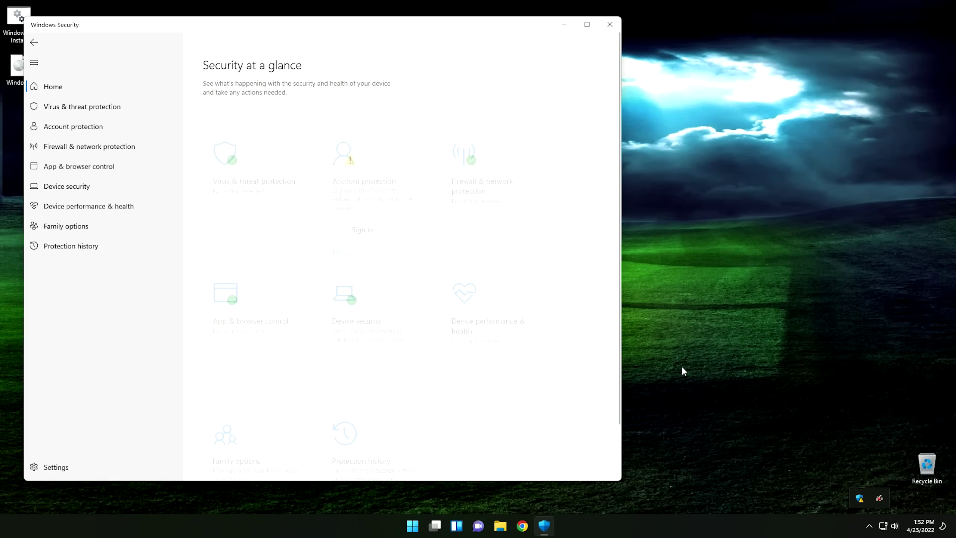
pyautogui.click(252, 187)
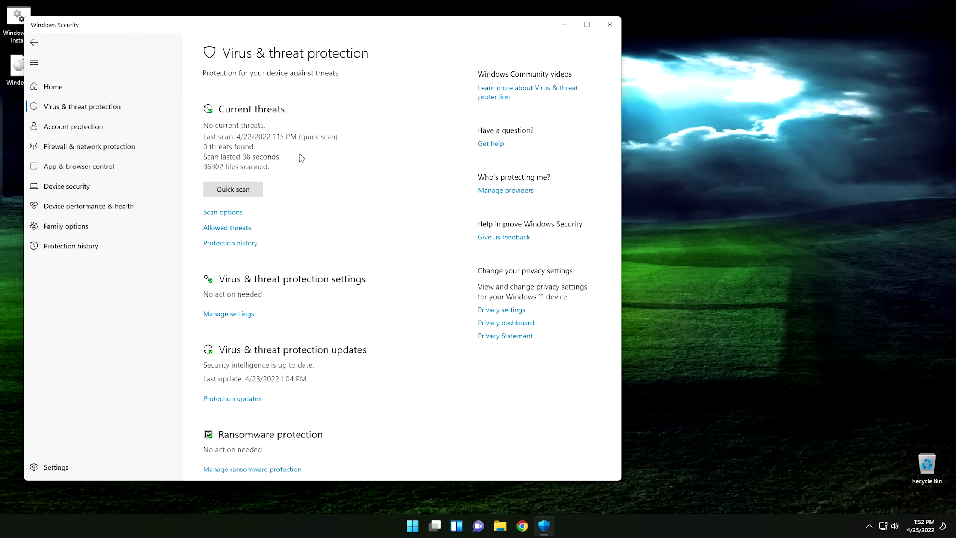
pyautogui.click(610, 24)
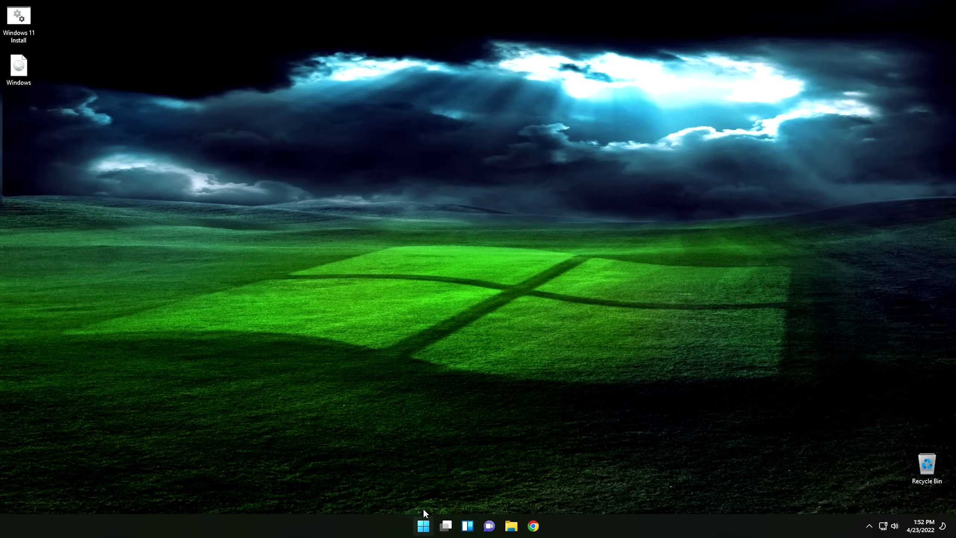
pyautogui.rightClick(425, 526)
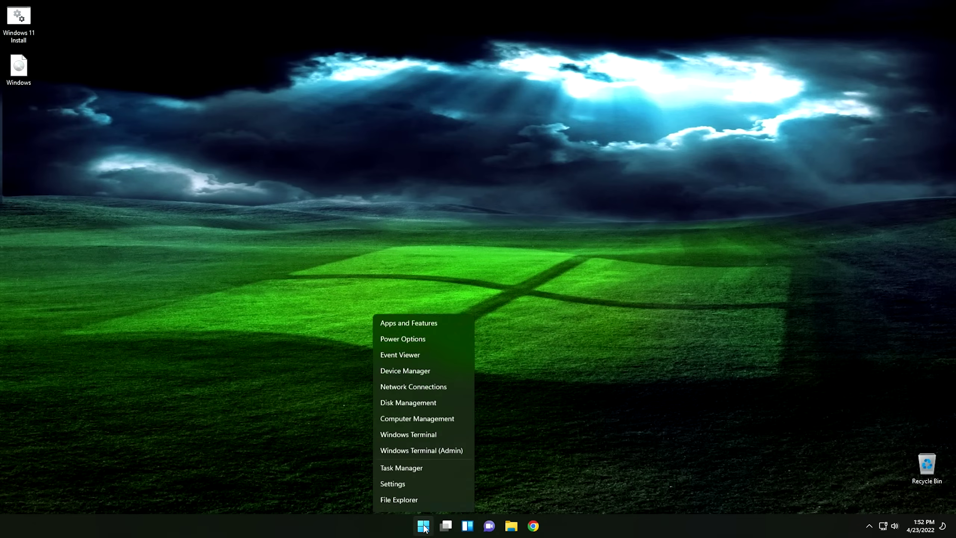
pyautogui.click(421, 374)
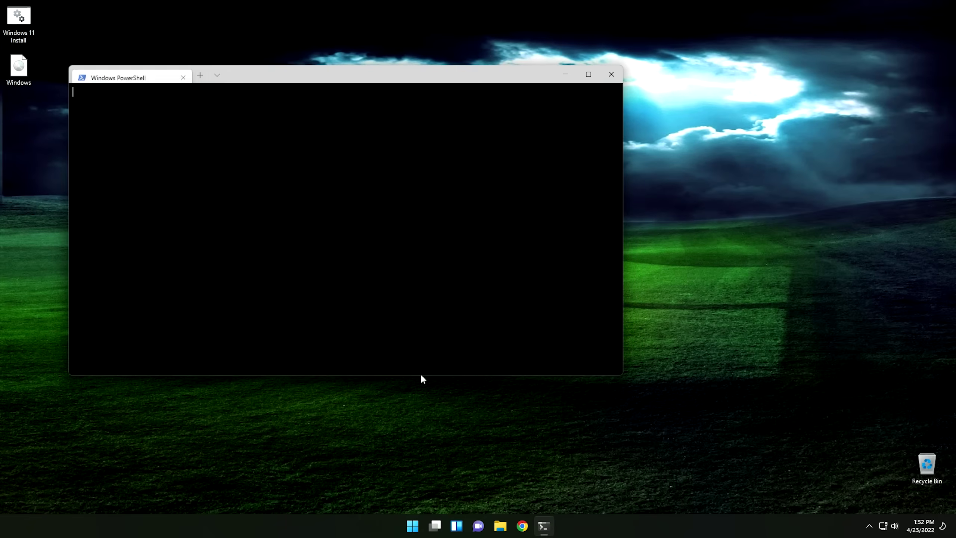
pyautogui.click(217, 75)
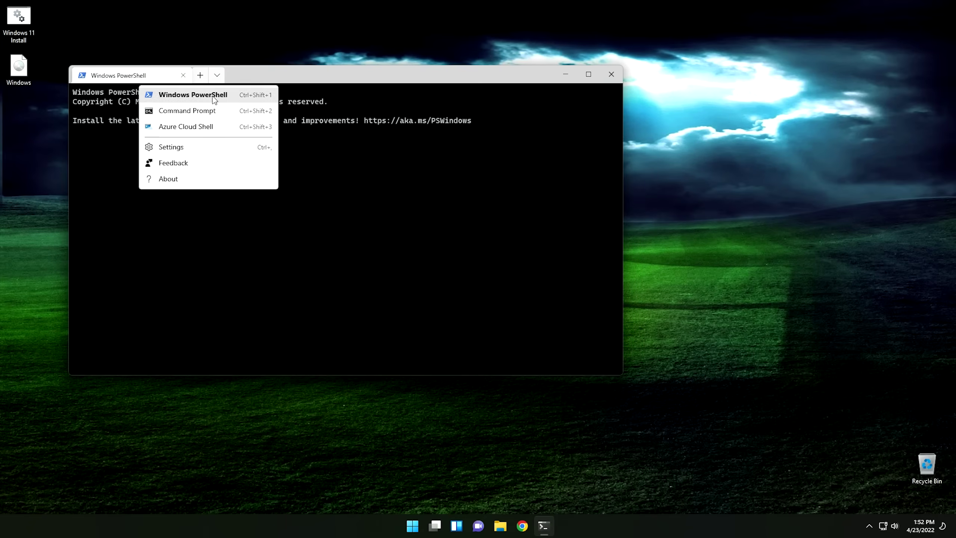
pyautogui.click(194, 145)
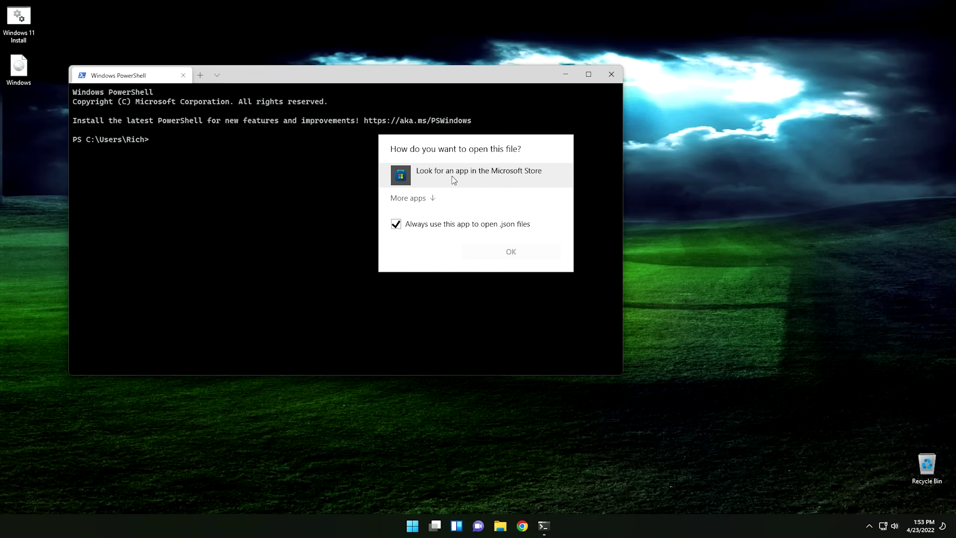
pyautogui.click(342, 194)
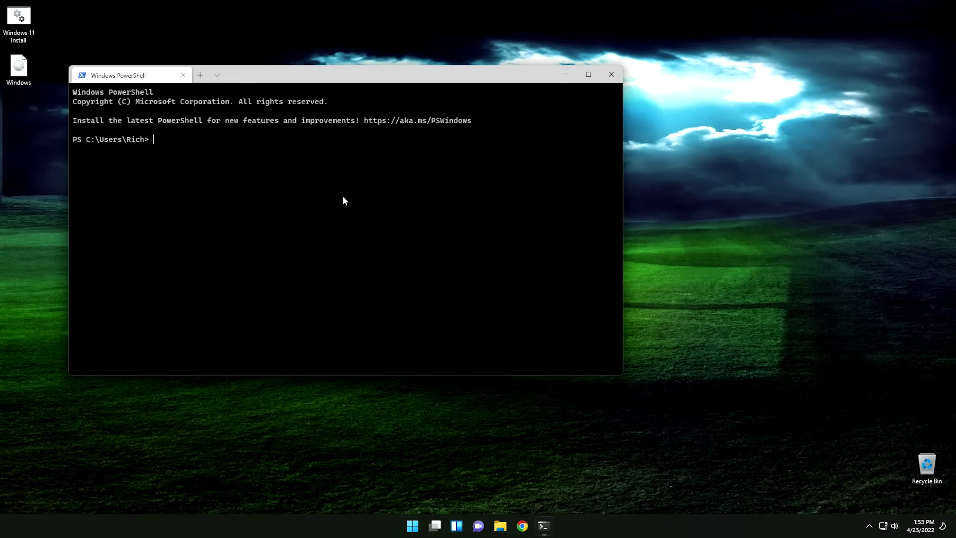
pyautogui.click(610, 81)
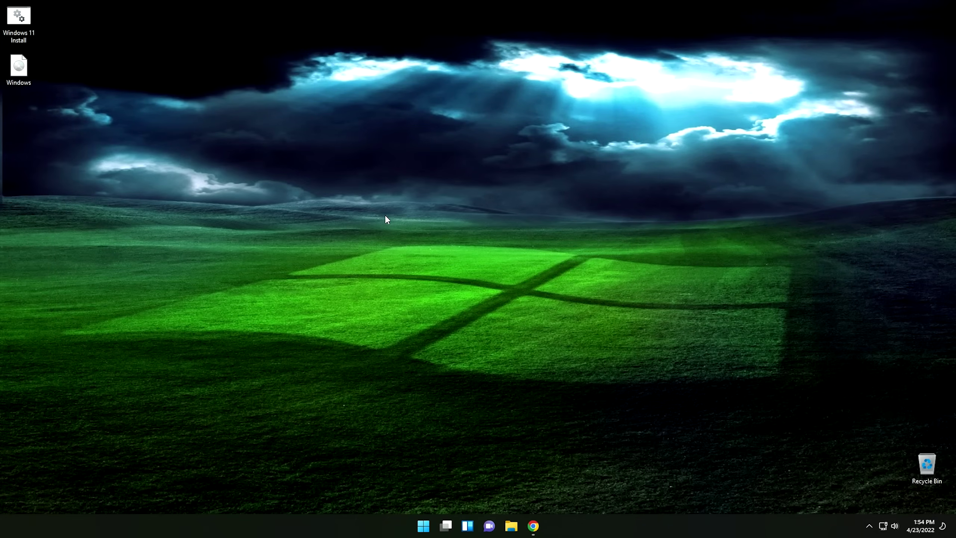
# Step: Open the latest microsoft/terminal GitHub release and download the Win11 1.12.10983.0 msixbundle
pyautogui.click(534, 527)
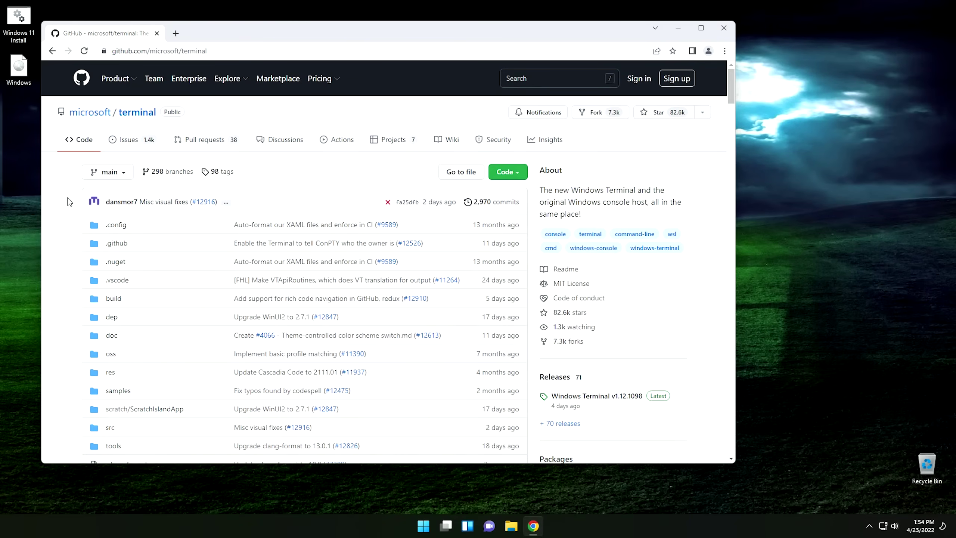
pyautogui.scroll(-4, 72, 203)
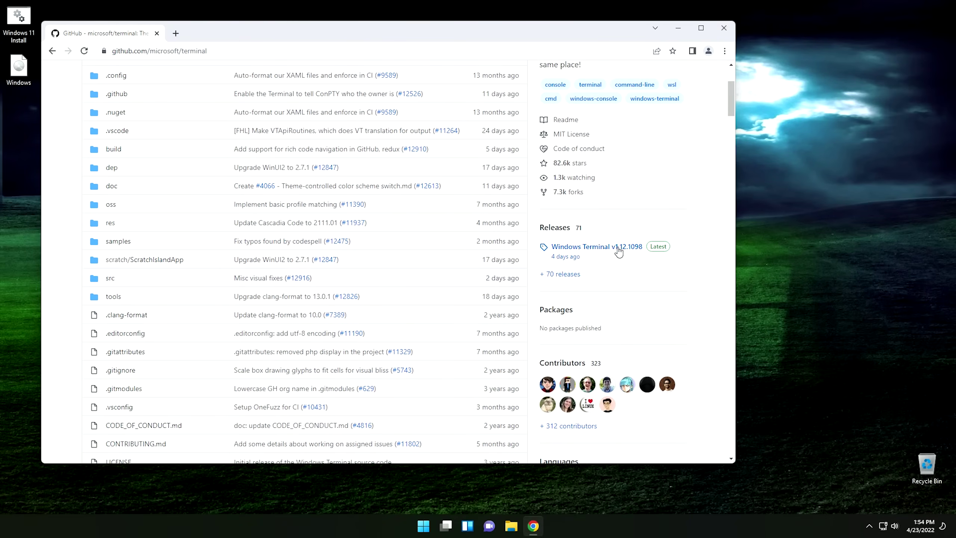
pyautogui.click(659, 250)
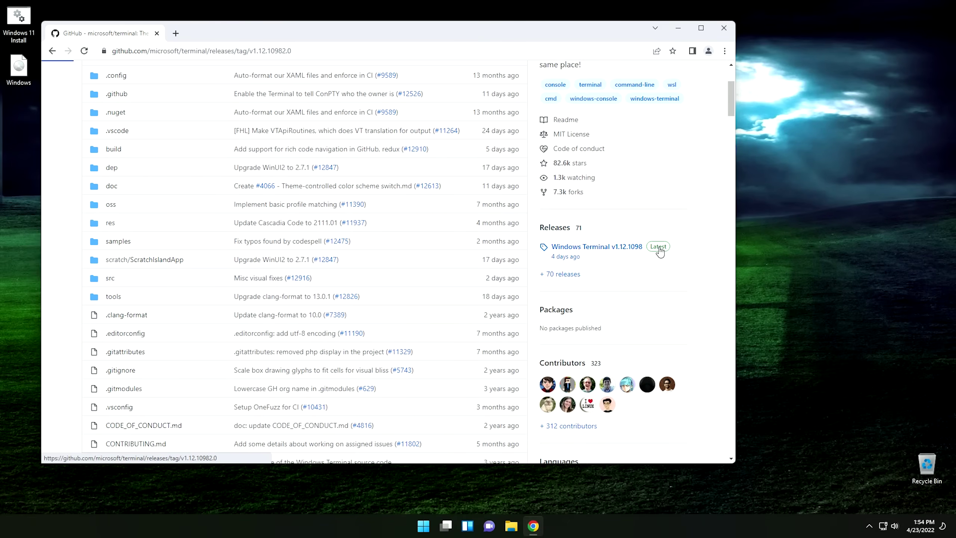
pyautogui.scroll(-6, 293, 320)
pyautogui.scroll(-10, 293, 326)
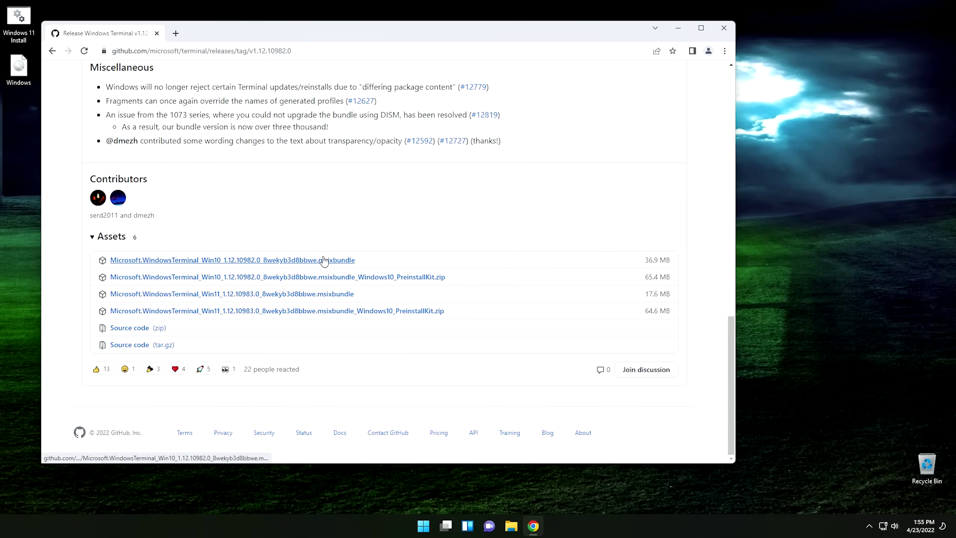
pyautogui.click(260, 297)
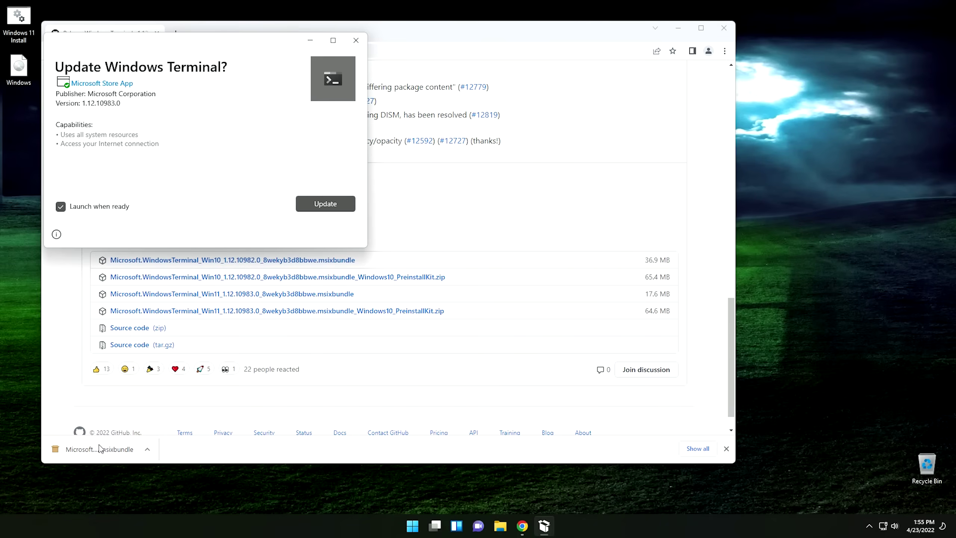
# Step: Install the Windows Terminal 1.12.10983.0 update, then open Settings from the tab dropdown
pyautogui.click(321, 204)
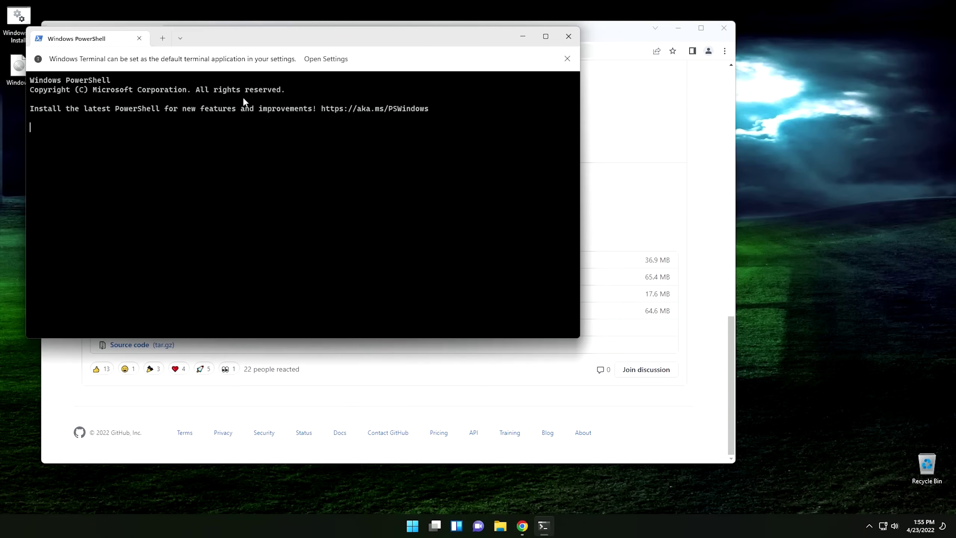
pyautogui.click(180, 38)
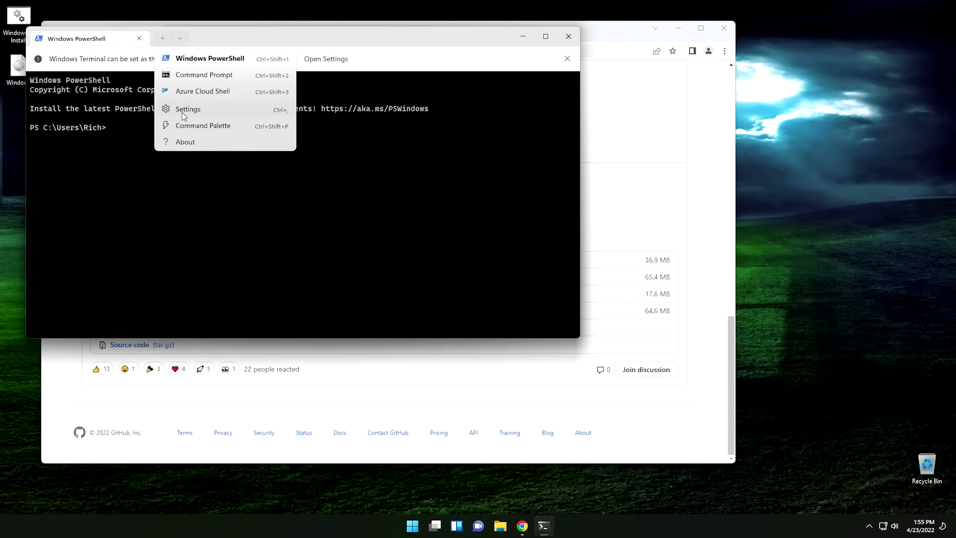
pyautogui.click(183, 111)
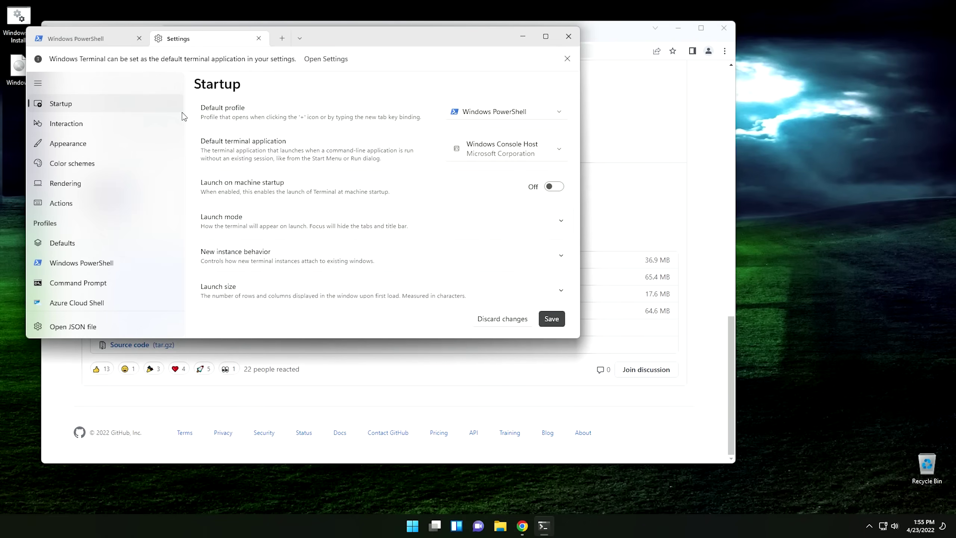